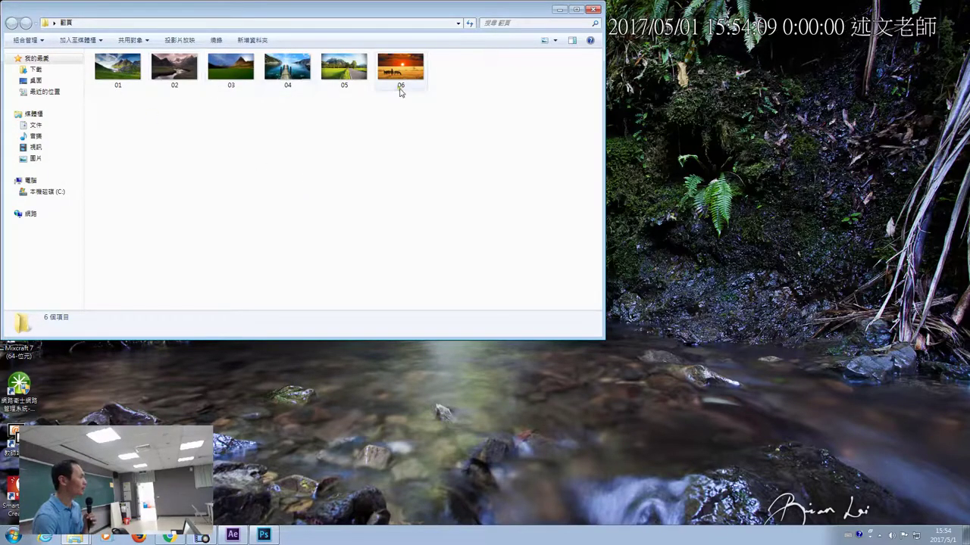
Step: Switch to After Effects, start a file import, and open the desktop folder holding images 01 to 06
left_click(119, 70)
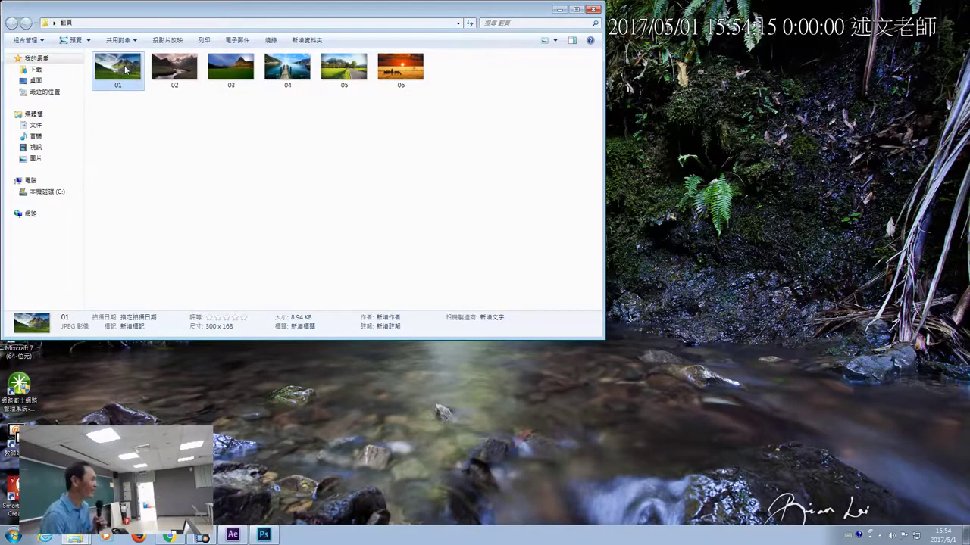
left_click(233, 536)
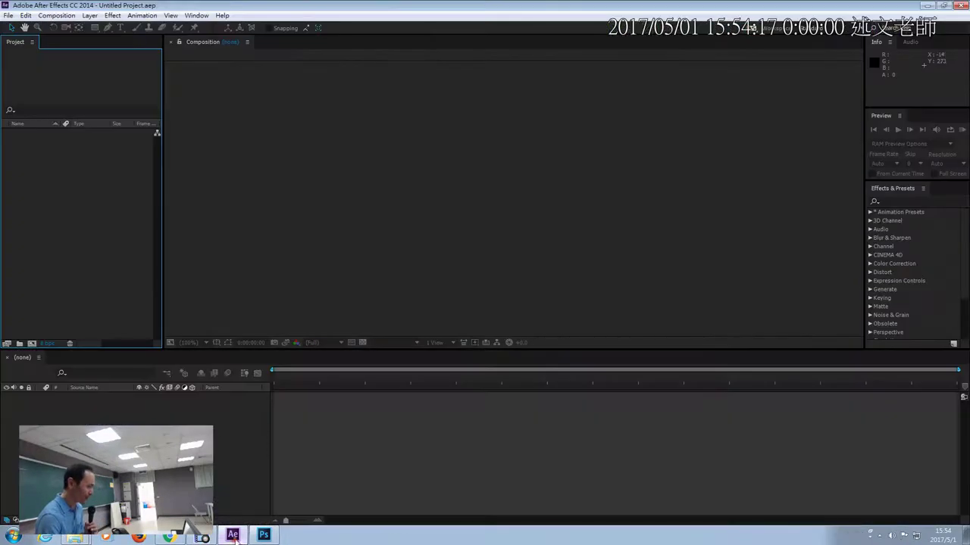
right_click(68, 167)
mouse_move(87, 210)
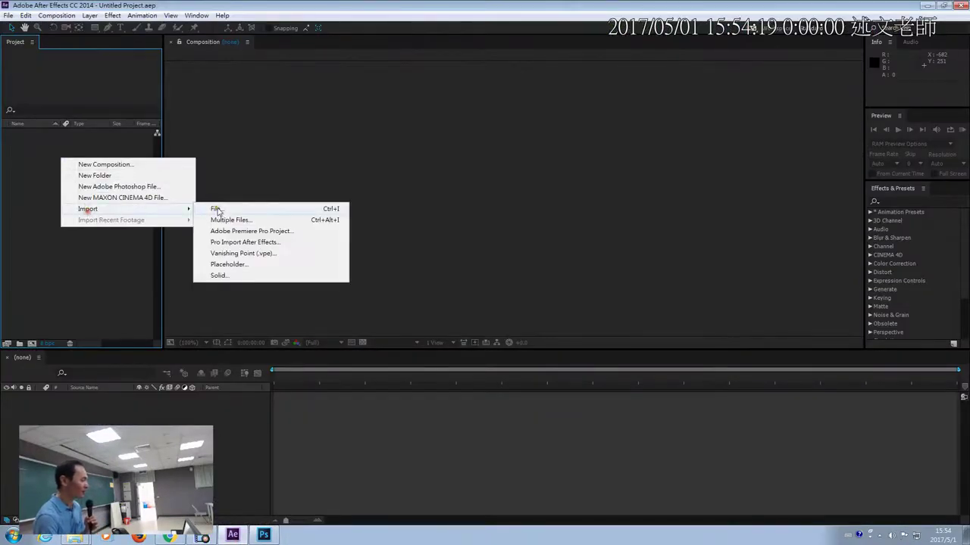
left_click(218, 209)
left_click_drag(73, 29, 272, 55)
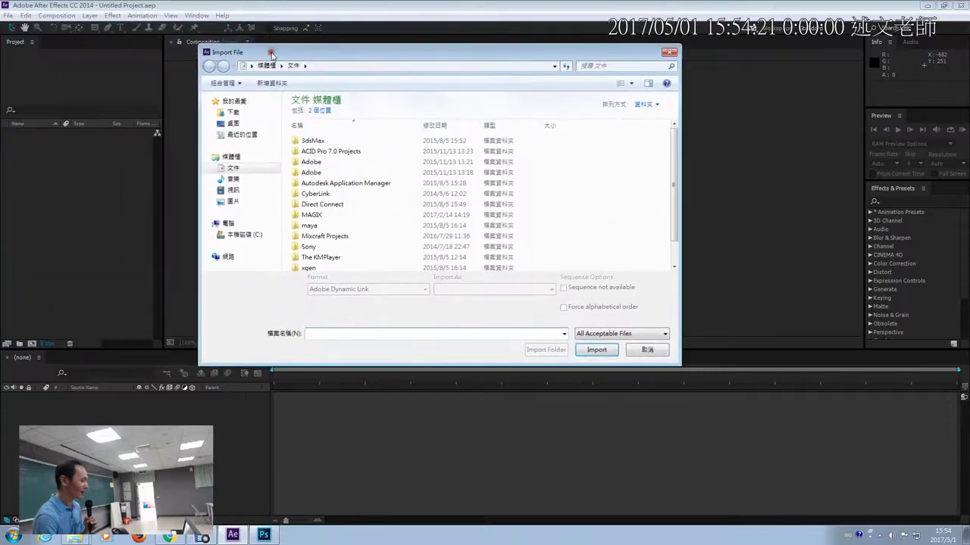
left_click(232, 123)
double_click(318, 173)
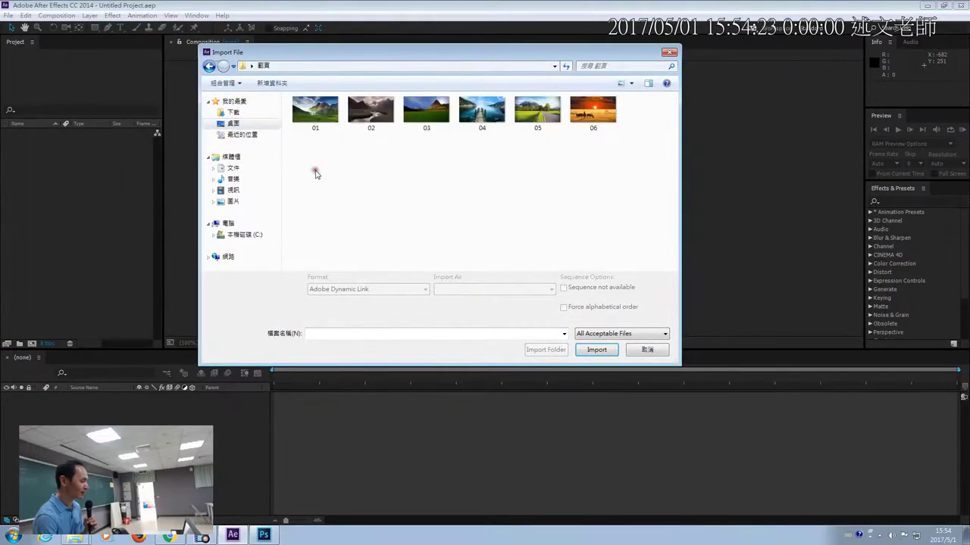
Step: Import images 01 to 06 as individual footage items with the JPEG Sequence option off
left_click(316, 110)
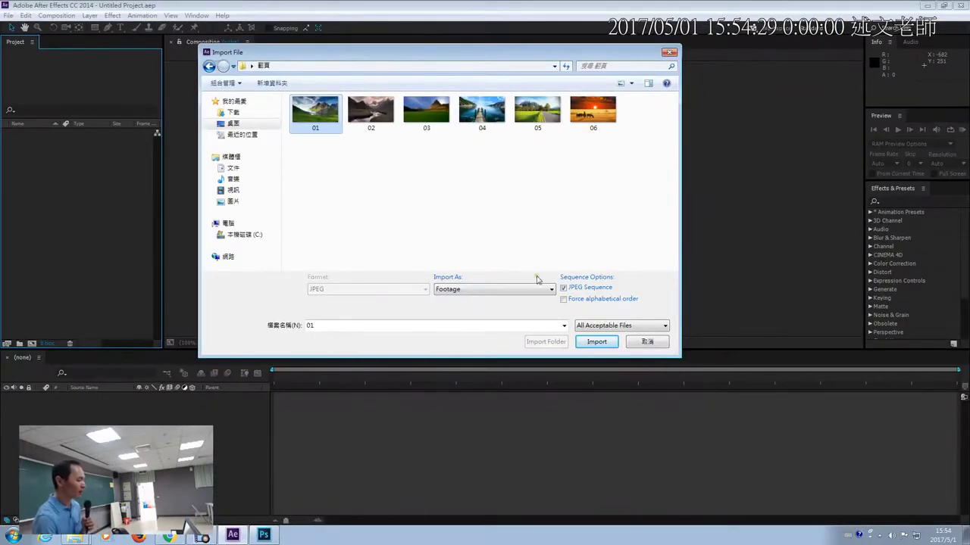
left_click(563, 288)
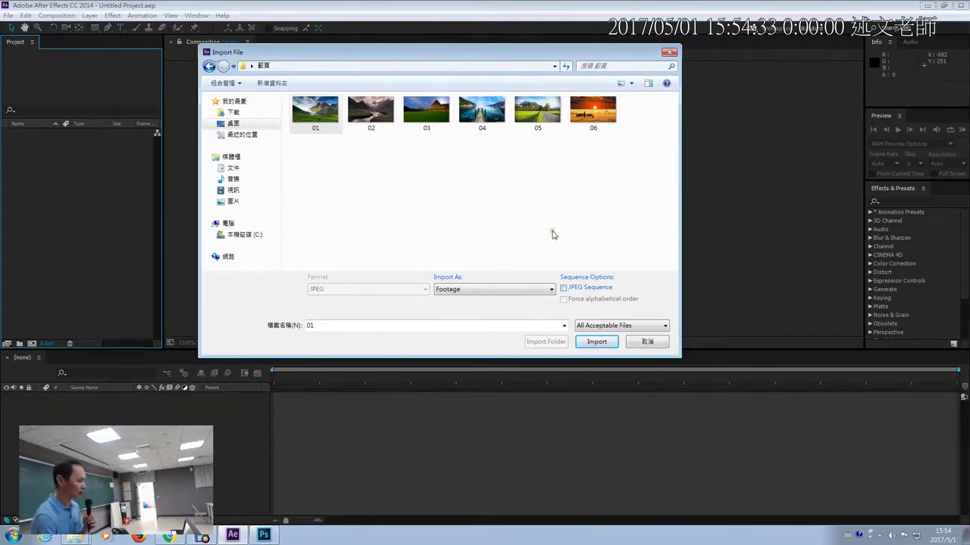
left_click_drag(634, 156, 333, 101)
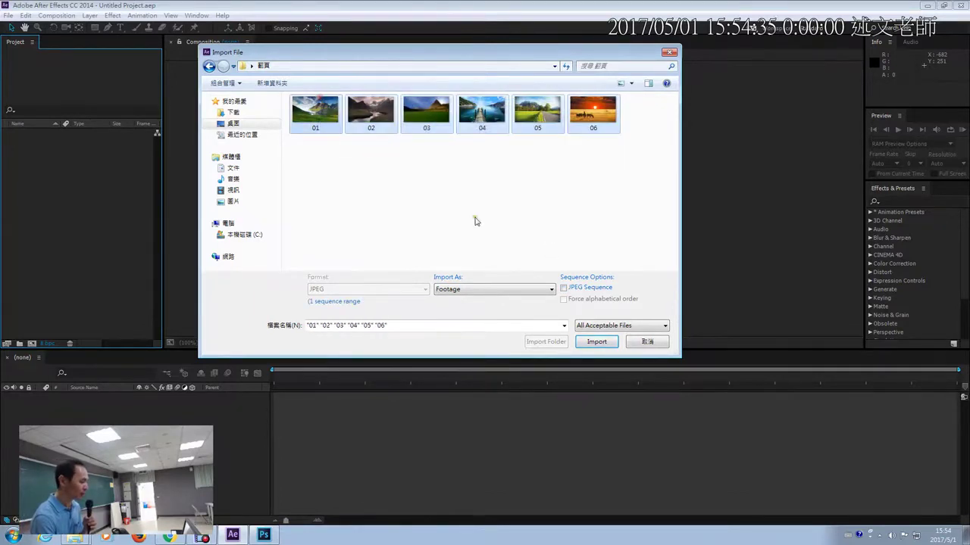
left_click(597, 342)
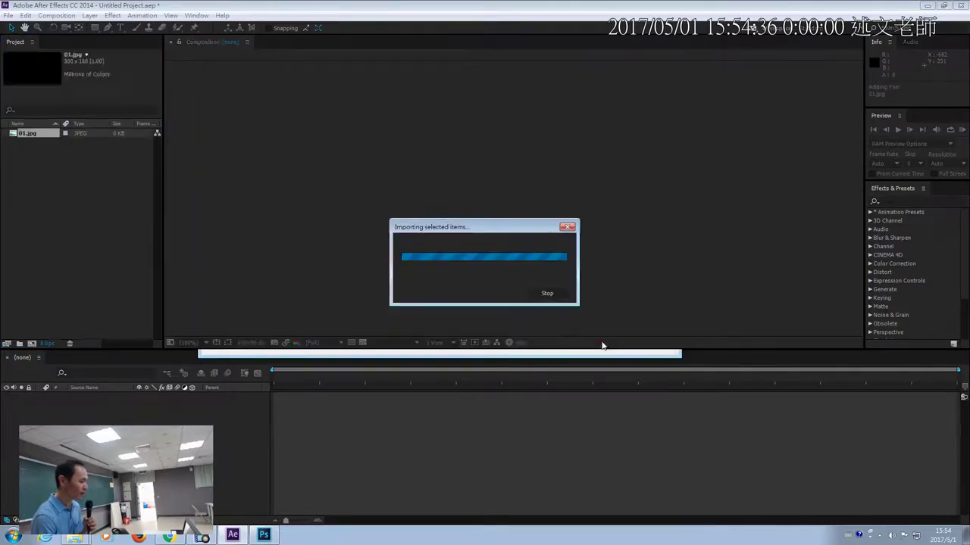
left_click(67, 258)
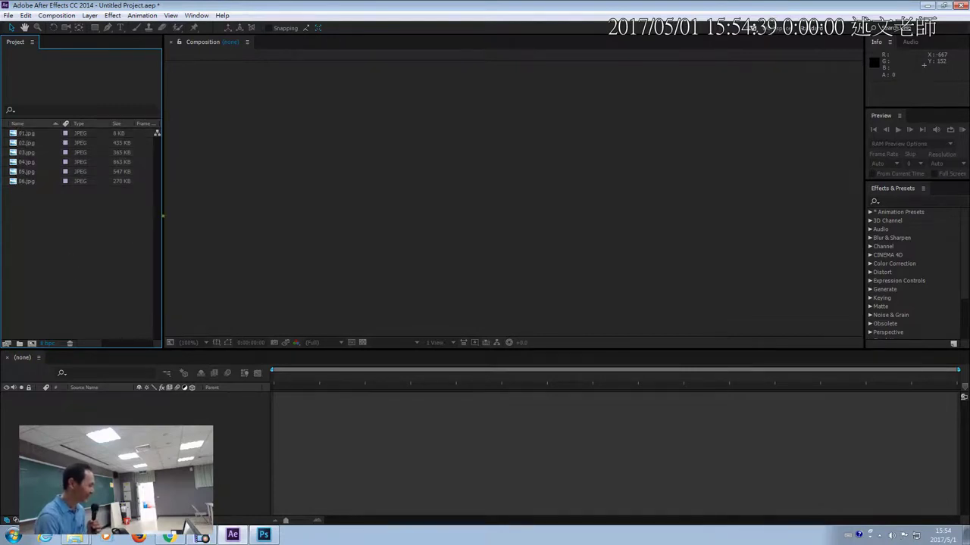
Step: Widen the Project panel and create a new composition from 02.jpg
left_click_drag(160, 217, 246, 213)
left_click(26, 134)
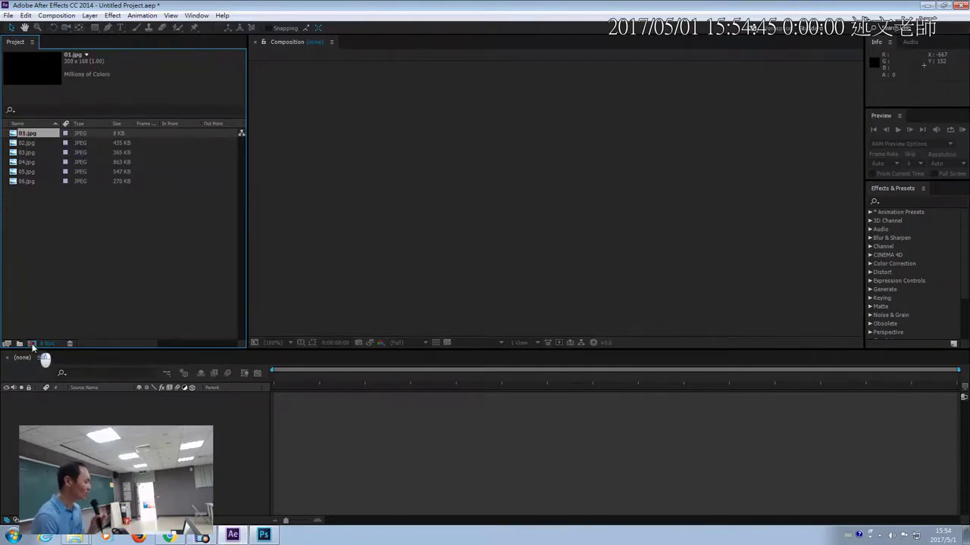
left_click_drag(45, 141, 31, 185)
left_click_drag(45, 301, 33, 343)
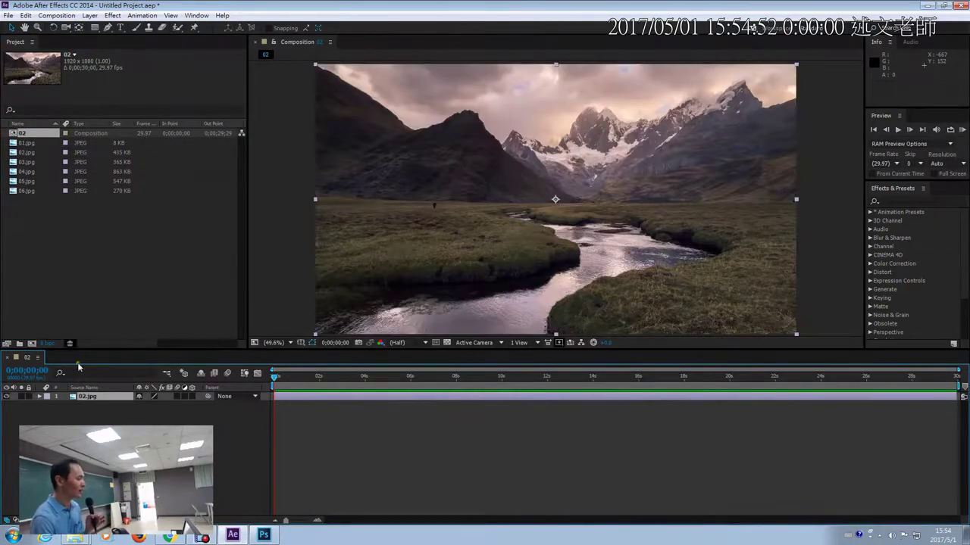
Step: Add 03.jpg through 06.jpg to the composition as layers beneath 02.jpg
left_click(27, 152)
left_click(27, 162)
left_click(27, 191, "shift")
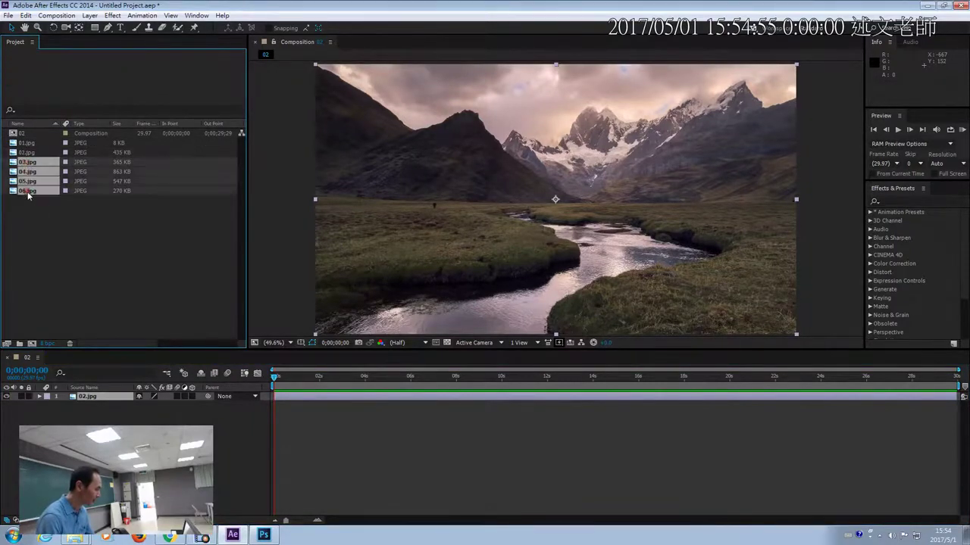
left_click_drag(26, 189, 74, 415)
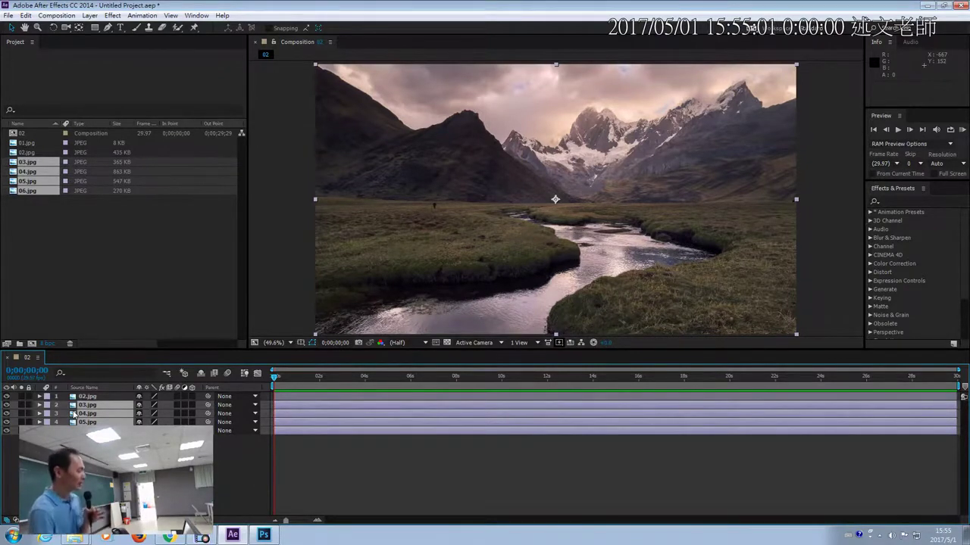
Step: Apply the CC Page Turn distort effect to the 02.jpg layer
left_click(86, 397)
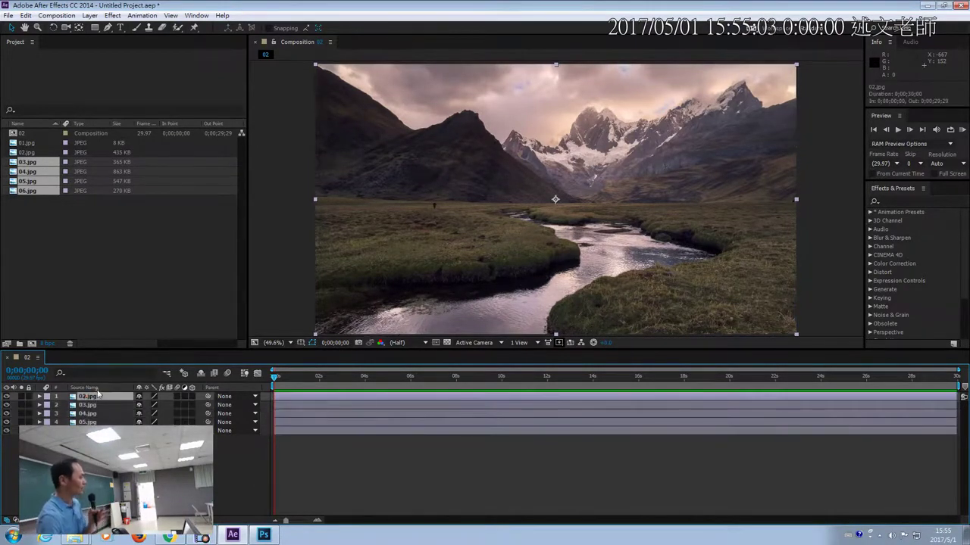
left_click(113, 16)
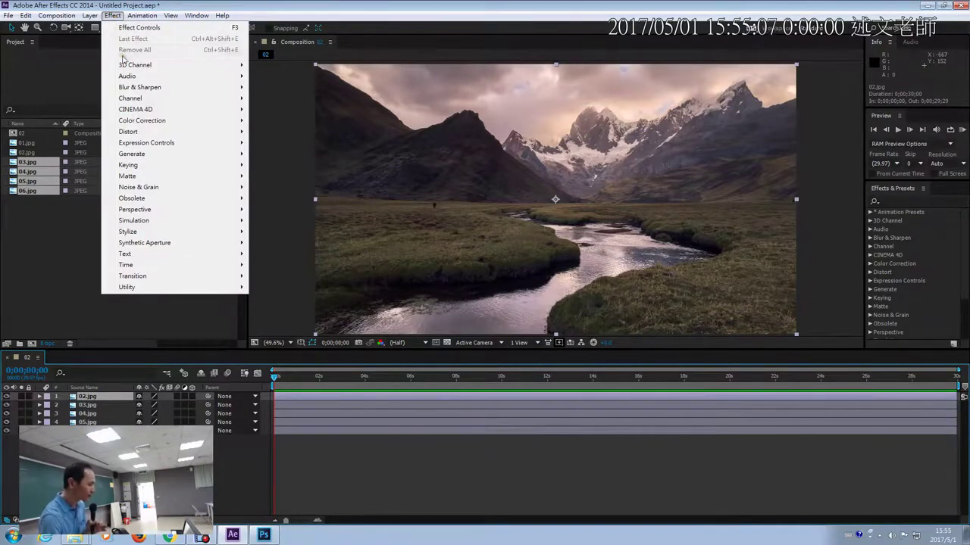
mouse_move(133, 135)
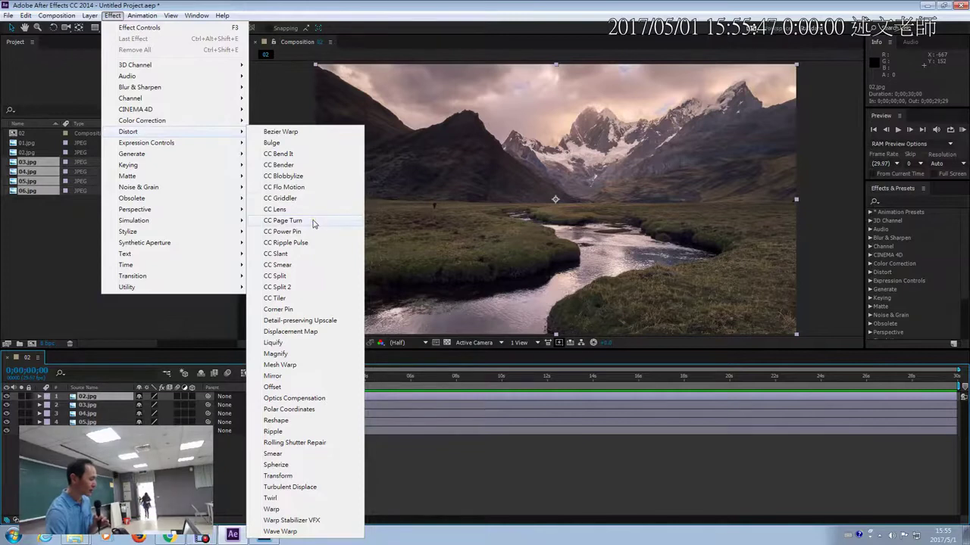
left_click(313, 221)
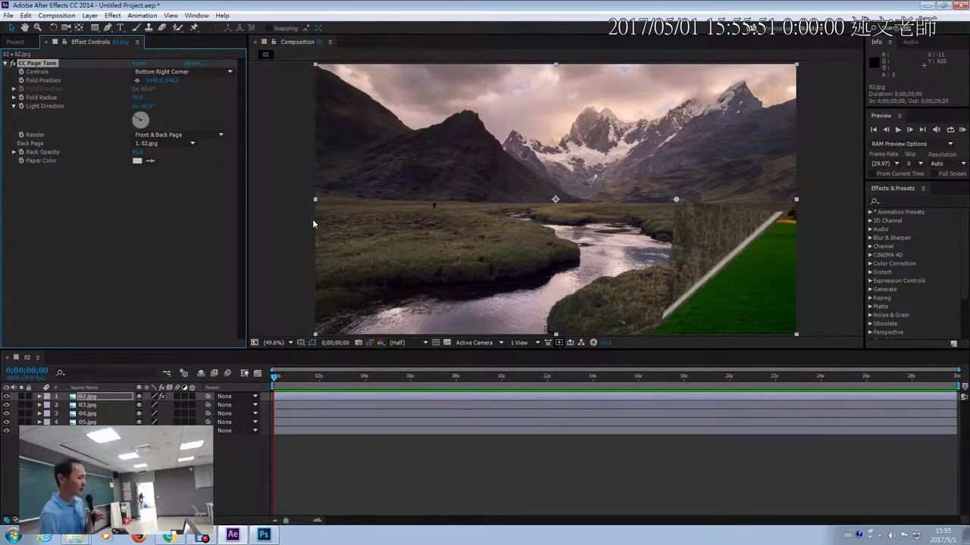
Step: Try different page folds on 02.jpg by moving the fold point leftward across the image, to about 39.6, 882.5
left_click_drag(674, 198, 468, 295)
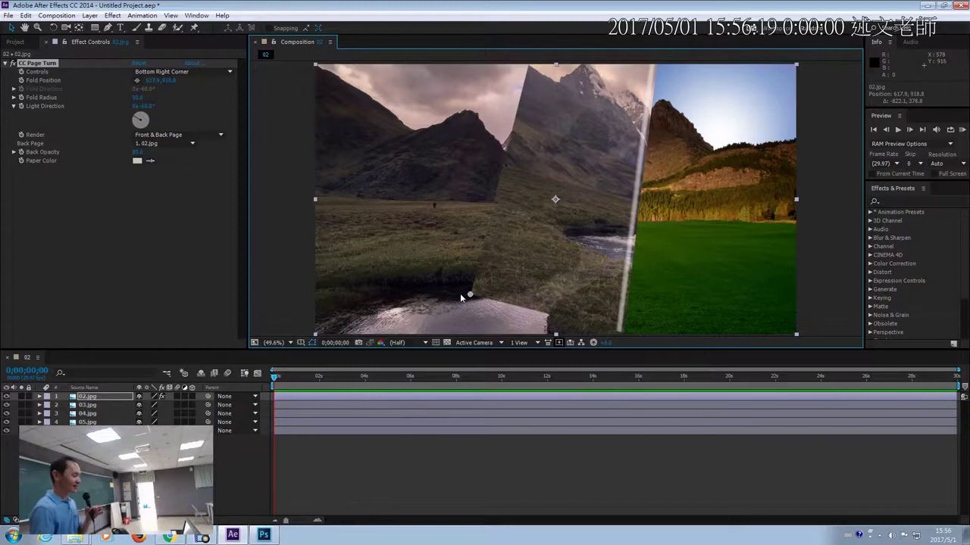
left_click_drag(556, 200, 665, 264)
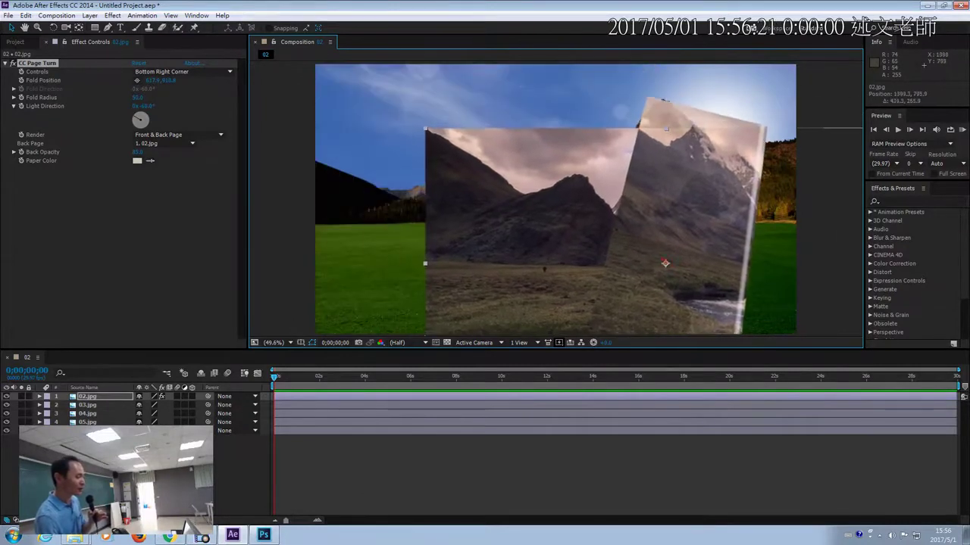
key("ctrl+z")
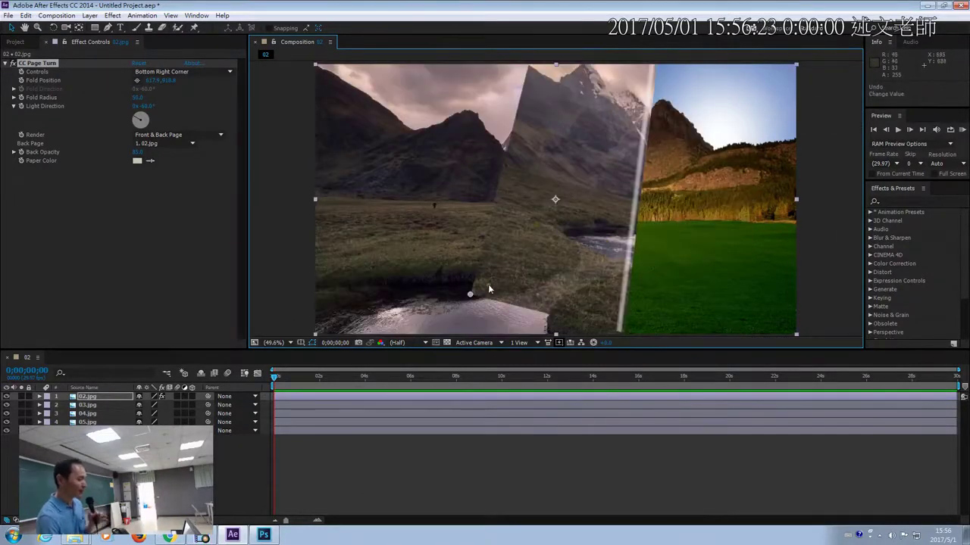
left_click_drag(470, 294, 415, 341)
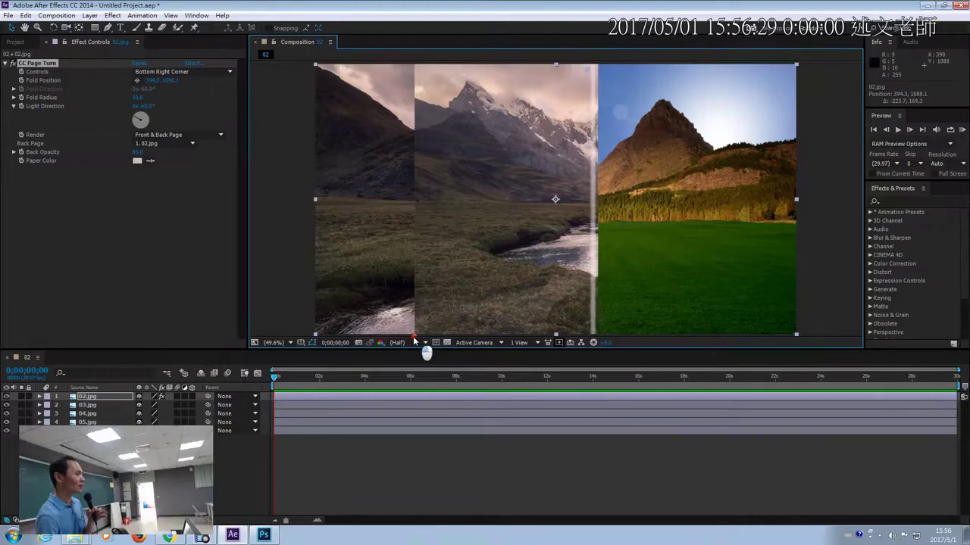
left_click_drag(413, 336, 338, 302)
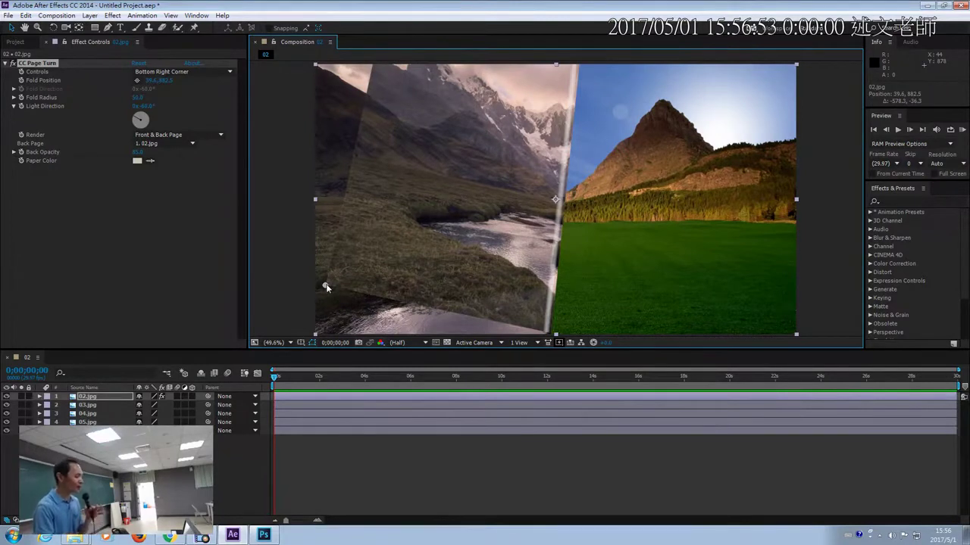
left_click(902, 202)
mouse_move(907, 205)
left_mouse_down()
mouse_move(862, 208)
mouse_move(937, 182)
mouse_move(823, 235)
left_mouse_up()
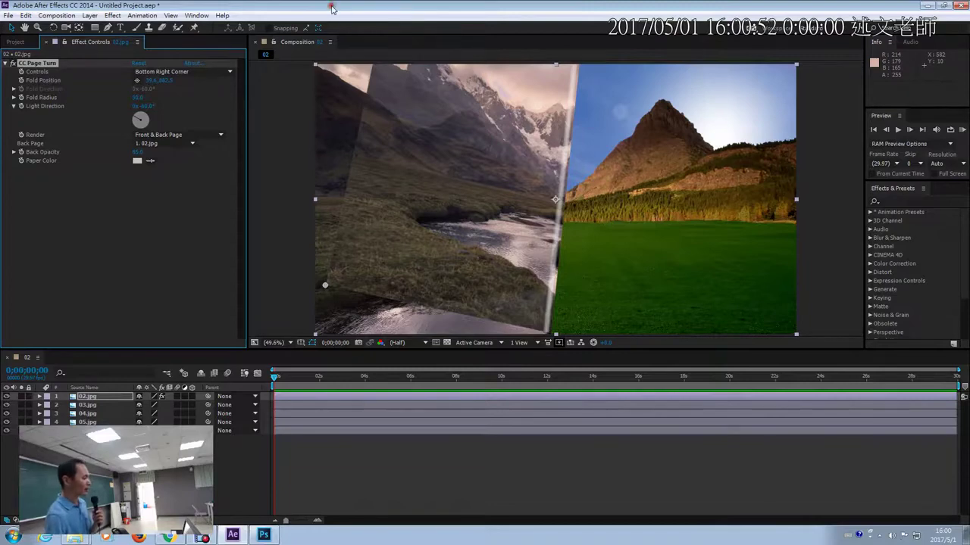
Step: Move the page turn's fold point up and inward to about 466.8, 477.5
left_click_drag(329, 285, 432, 183)
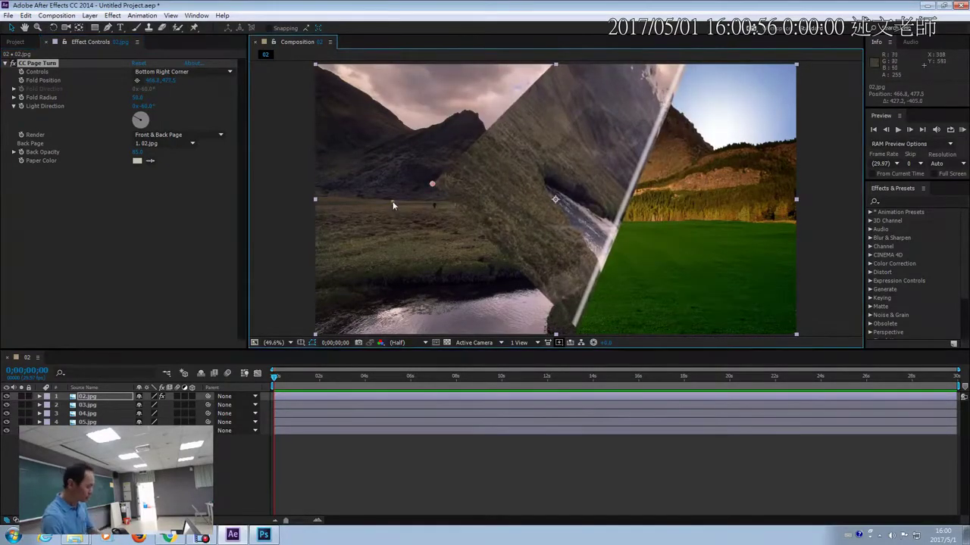
mouse_move(13, 73)
left_mouse_down()
mouse_move(43, 78)
mouse_move(76, 53)
left_mouse_up()
mouse_move(421, 199)
left_mouse_down()
mouse_move(419, 174)
mouse_move(450, 178)
mouse_move(401, 202)
left_mouse_up()
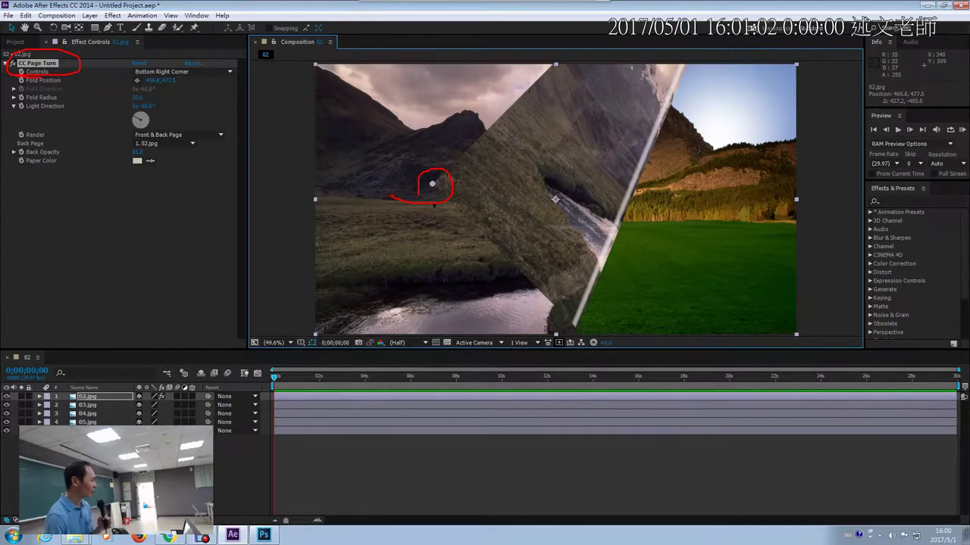
key("Escape")
Step: Reselect the CC Page Turn effect to show its fold point, and move that point to about 706.6, 711.3
left_click(187, 208)
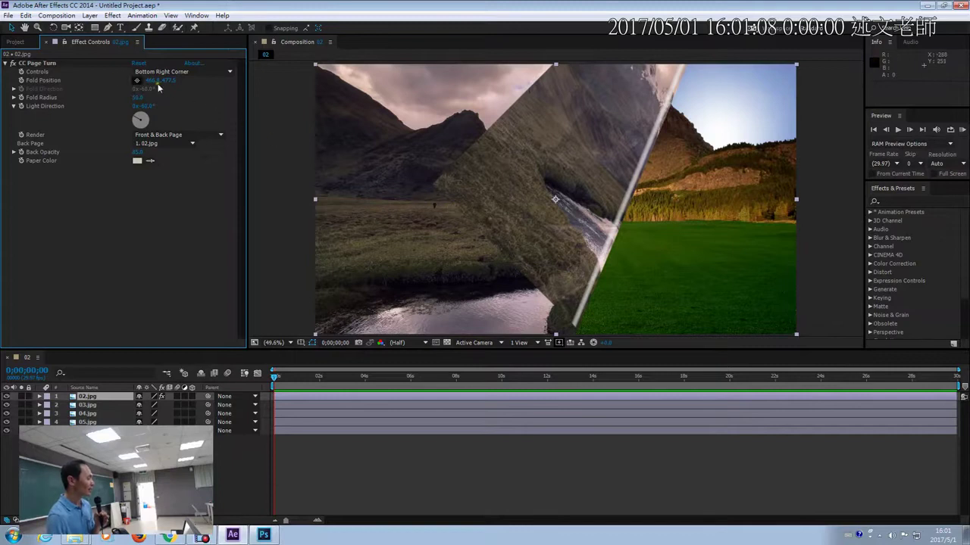
left_click(45, 64)
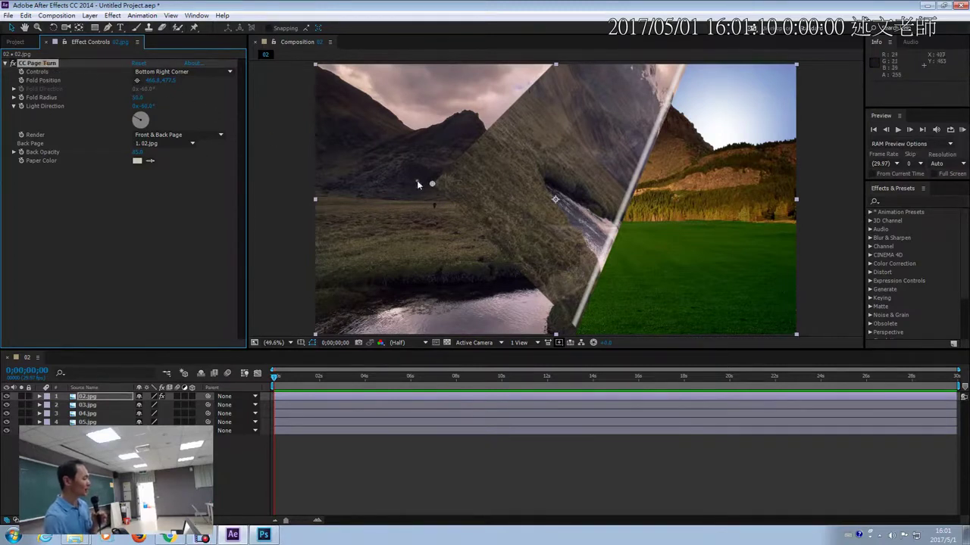
left_click_drag(432, 186, 491, 241)
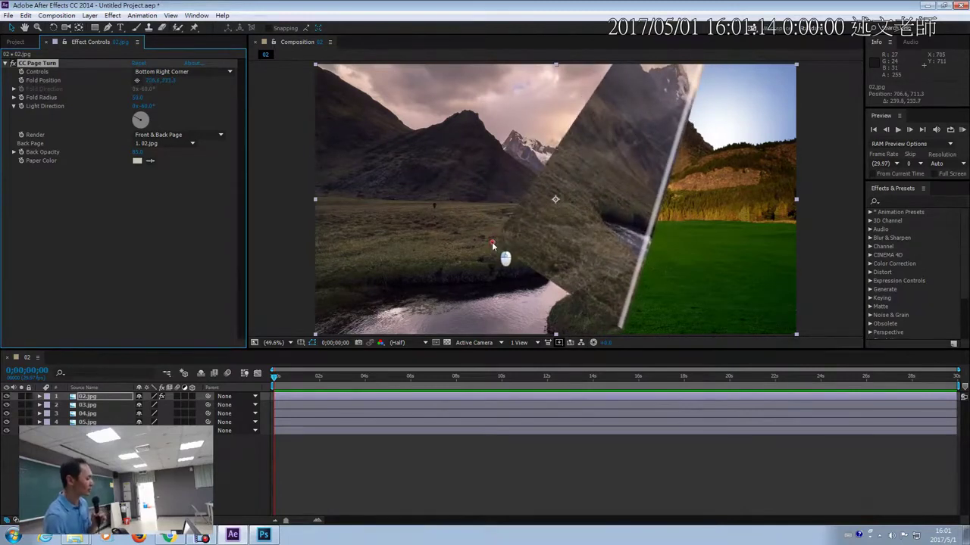
Step: Try the Classic UI and Top Left Corner control modes, moving the fold point to about 51.7, 12.1
left_click(203, 73)
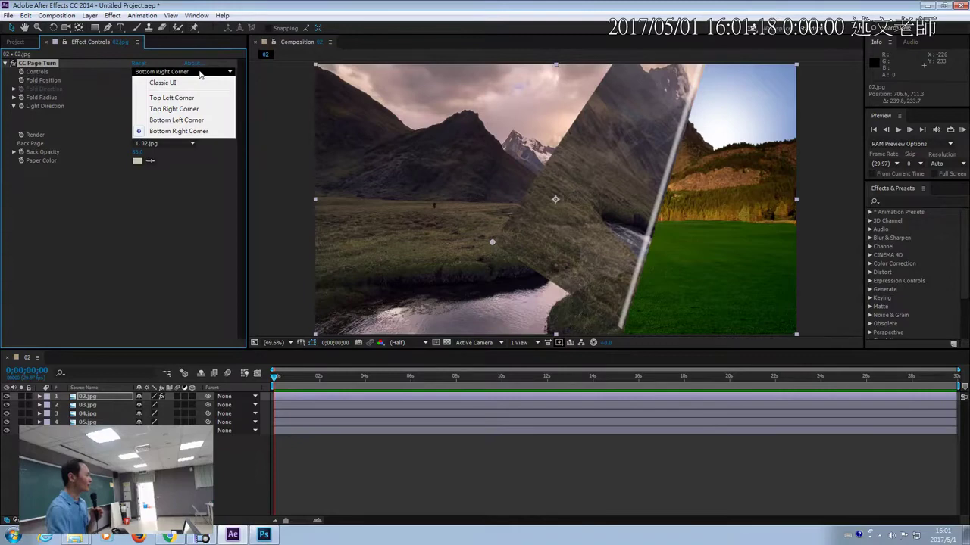
left_click(181, 84)
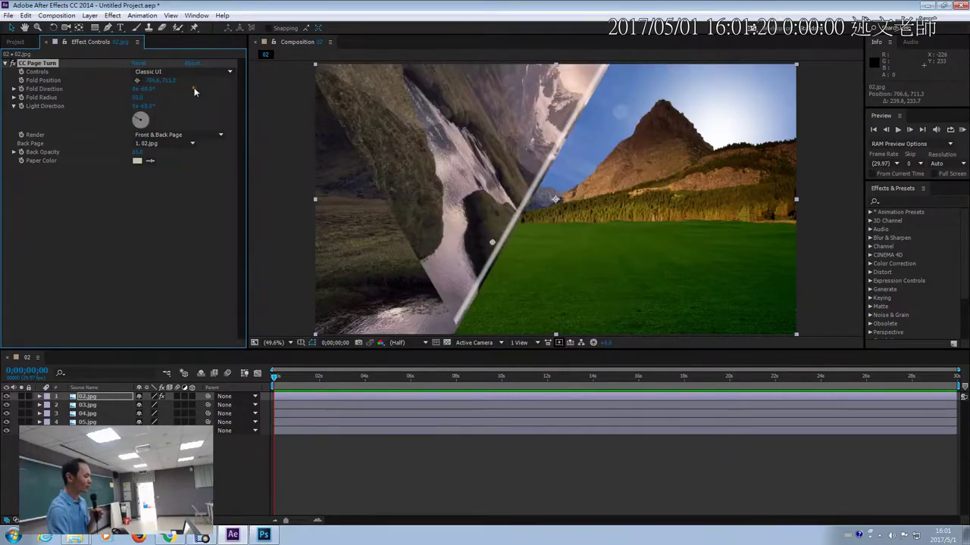
left_click(201, 72)
left_click(168, 95)
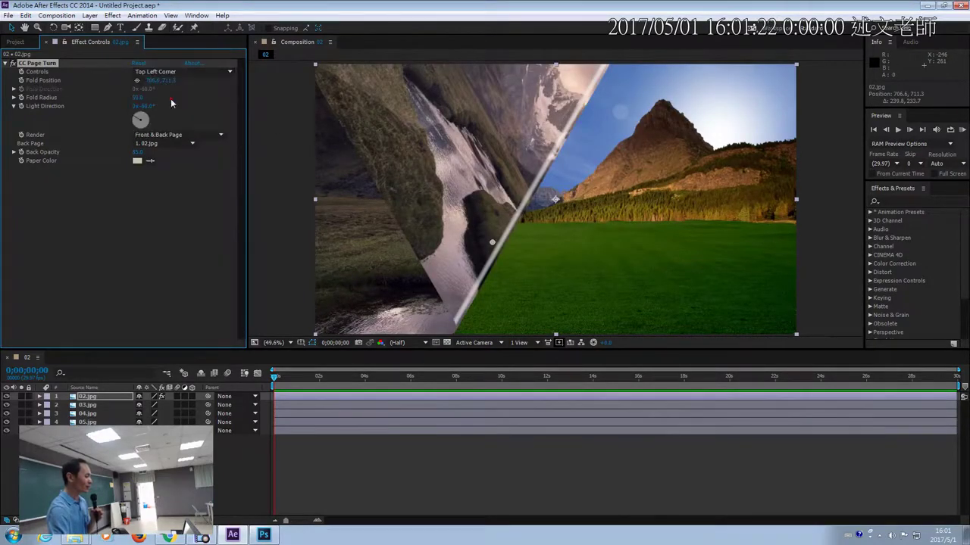
left_click_drag(492, 243, 324, 68)
Step: Set the page turn's Controls to Bottom Right Corner and move the fold point to about 1081.3, 820.1
left_click(201, 72)
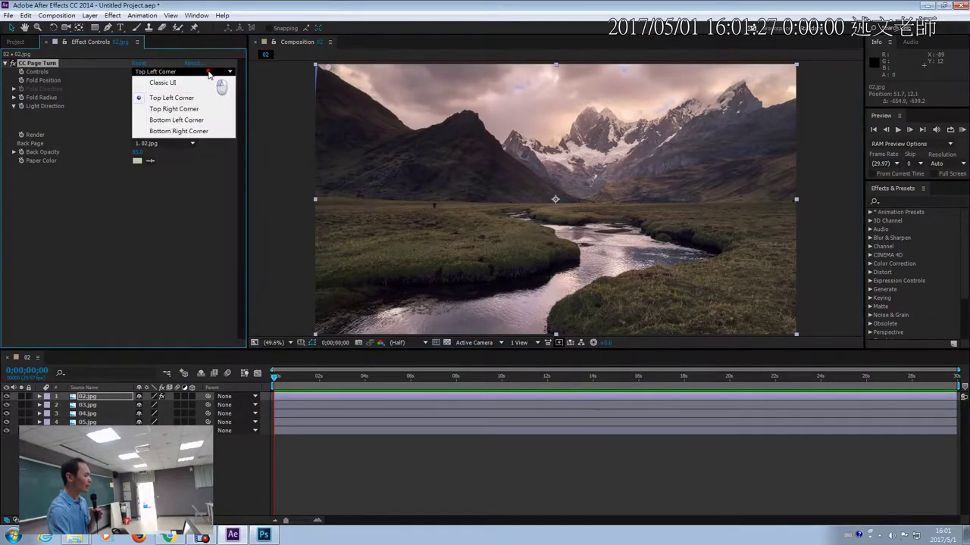
left_click(196, 131)
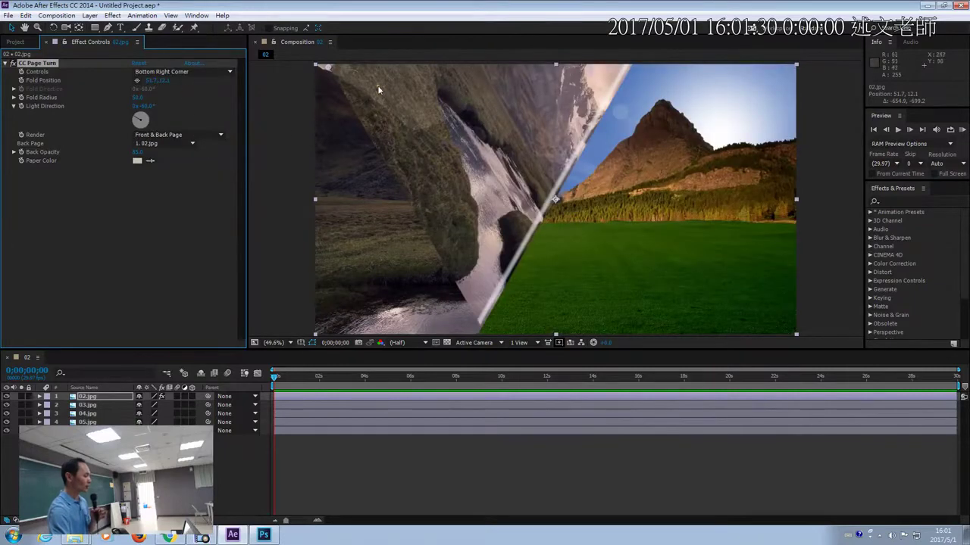
left_click_drag(333, 69, 586, 268)
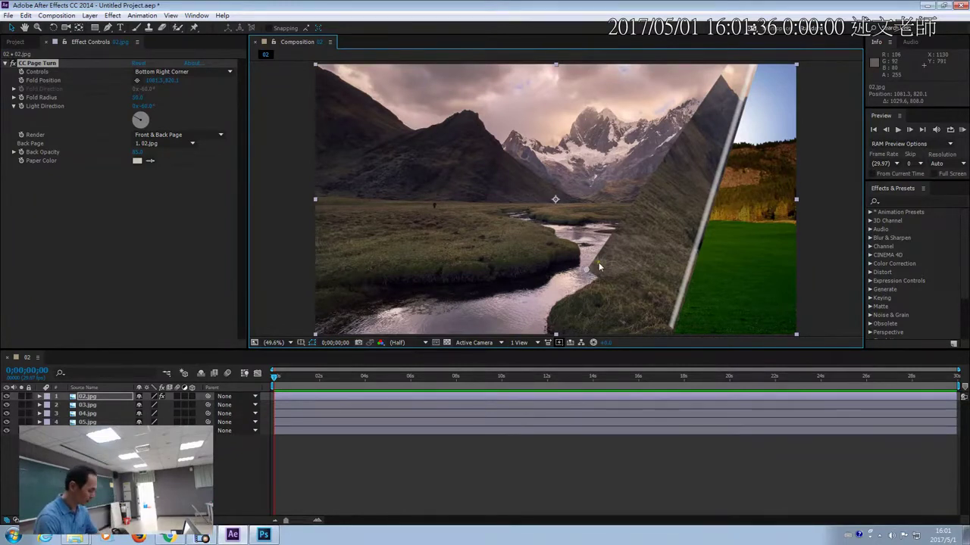
left_click(588, 272)
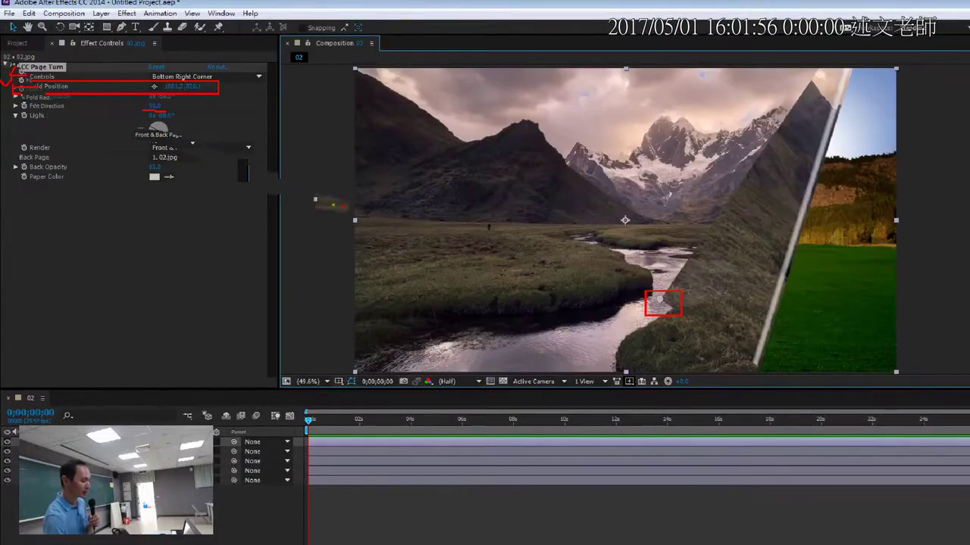
mouse_move(761, 282)
left_mouse_down()
mouse_move(794, 263)
mouse_move(752, 253)
mouse_move(693, 304)
mouse_move(762, 340)
mouse_move(814, 270)
mouse_move(739, 236)
left_mouse_up()
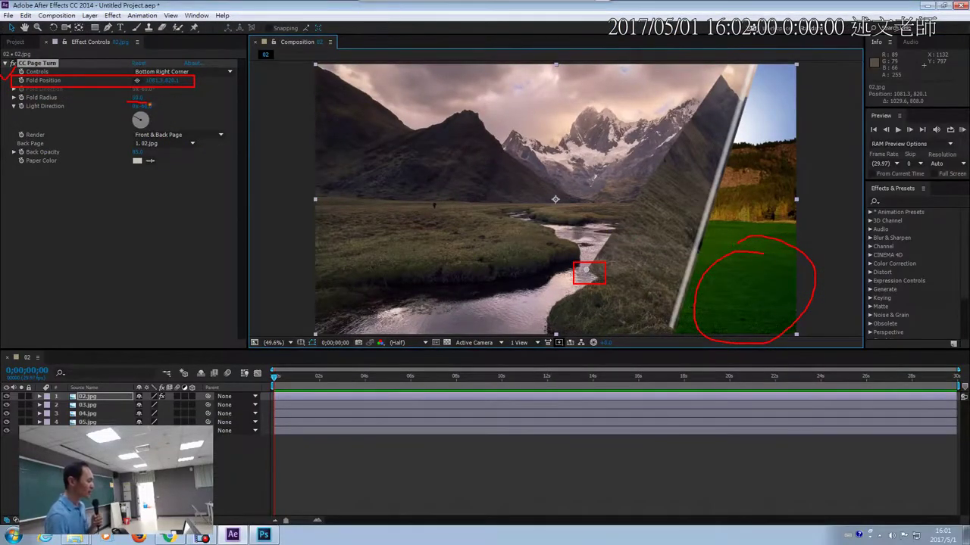
left_click_drag(146, 92, 138, 108)
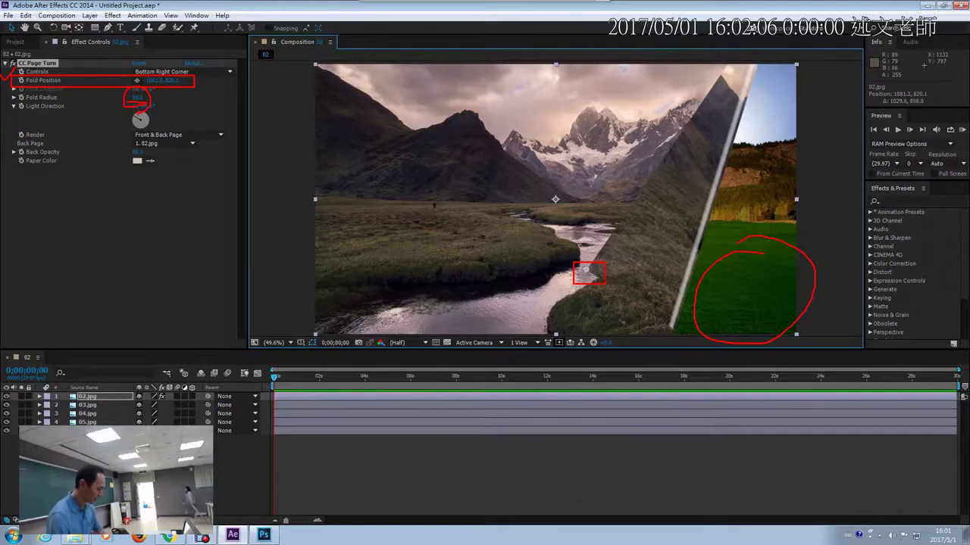
key("e")
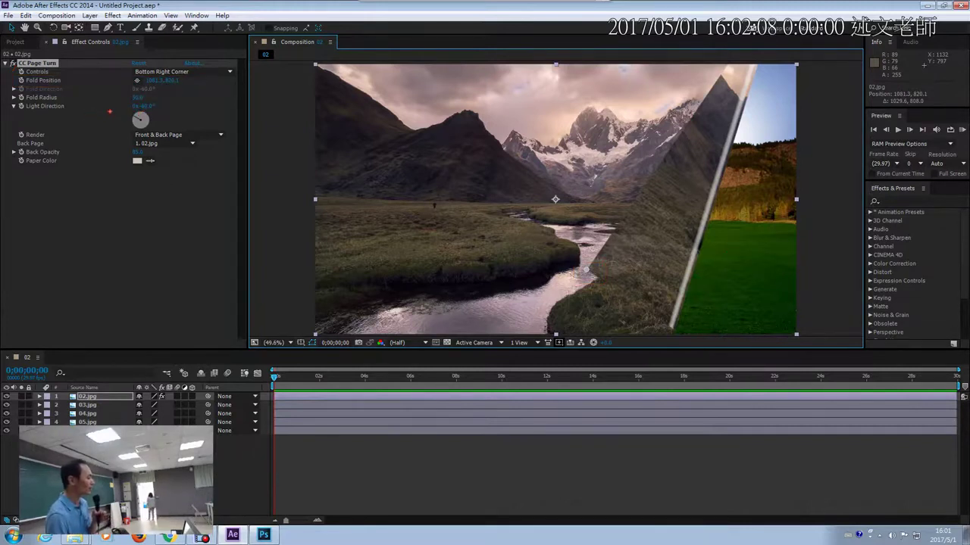
left_click_drag(15, 112, 63, 116)
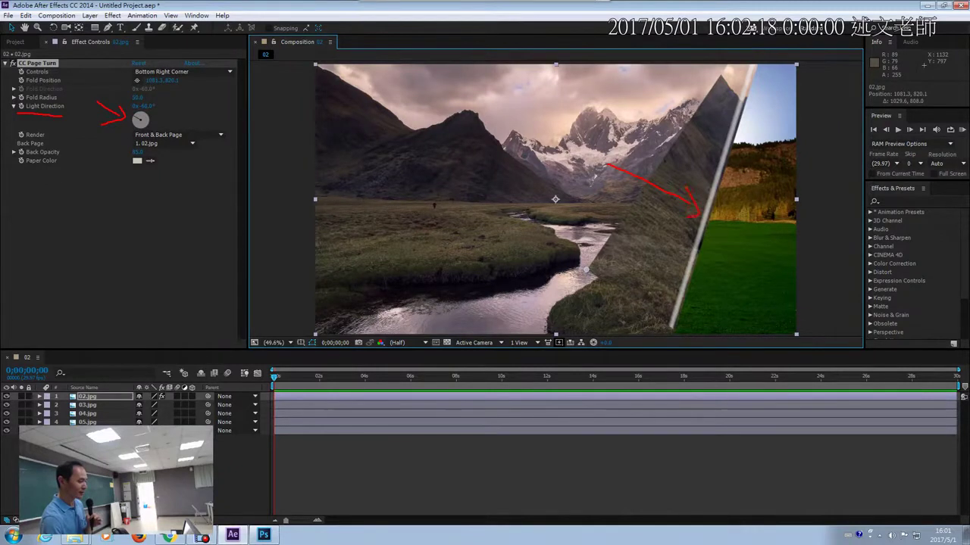
key("Escape")
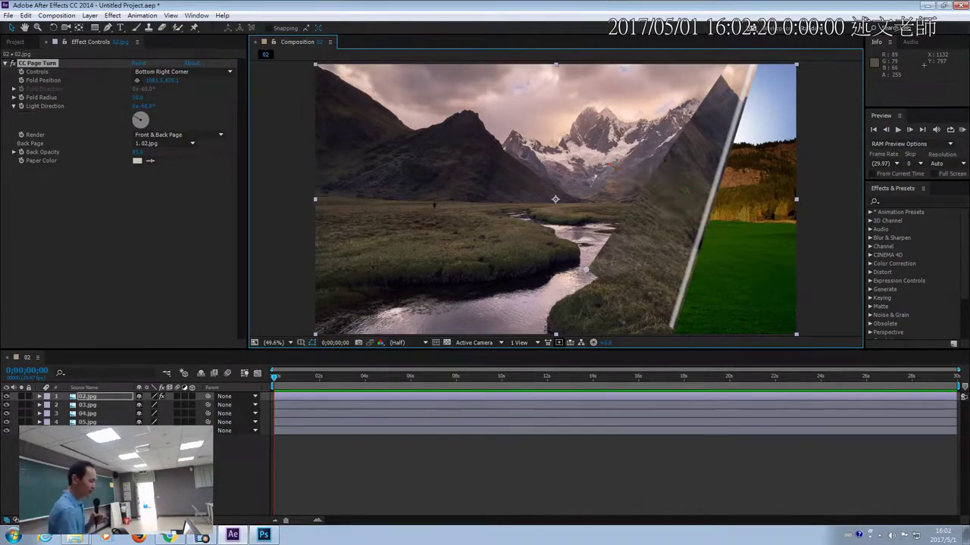
Step: Set the page turn's Light Direction to -35° and move the fold point to about 557.5, 781.8
mouse_move(138, 121)
left_mouse_down()
mouse_move(152, 137)
mouse_move(152, 114)
mouse_move(140, 111)
mouse_move(155, 130)
mouse_move(141, 121)
left_mouse_up()
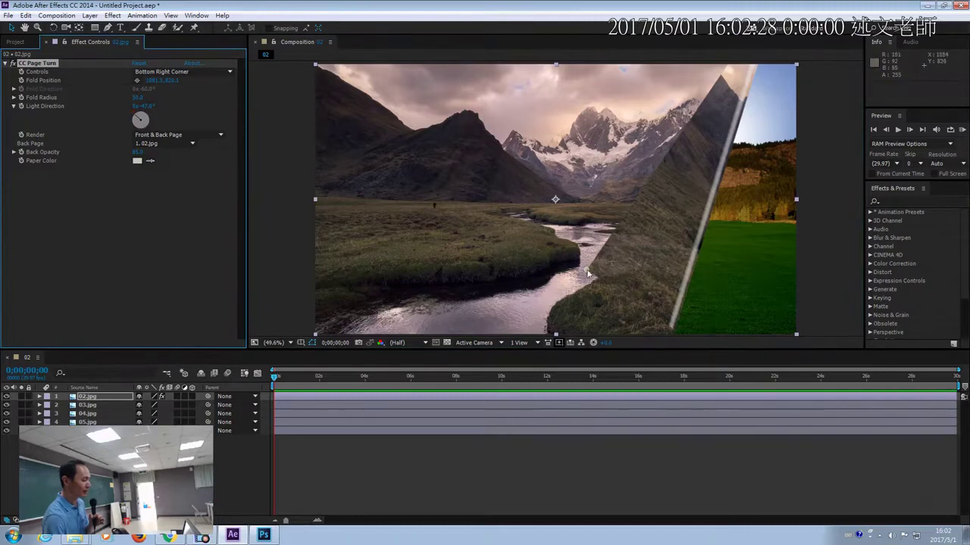
left_click_drag(586, 272, 426, 271)
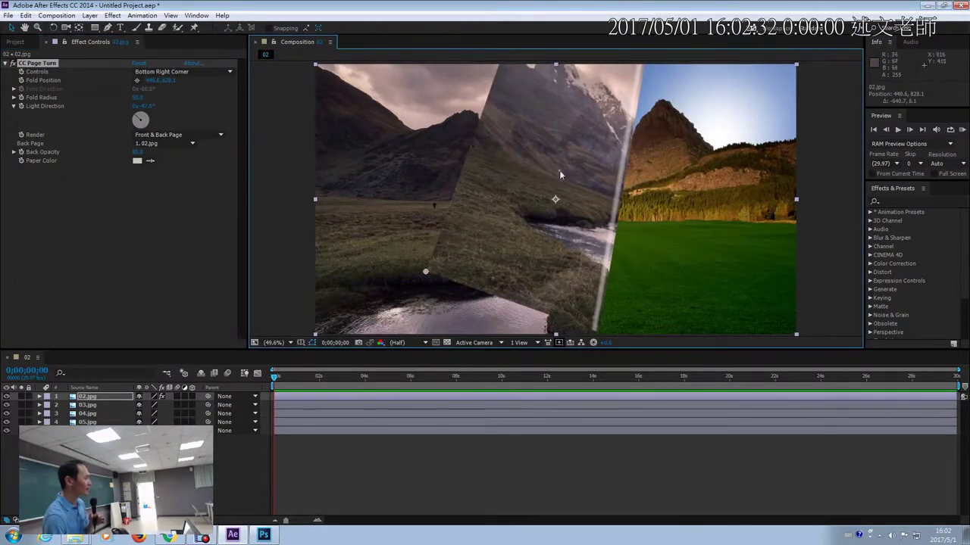
mouse_move(131, 119)
left_mouse_down()
mouse_move(152, 134)
mouse_move(129, 133)
mouse_move(151, 132)
left_mouse_up()
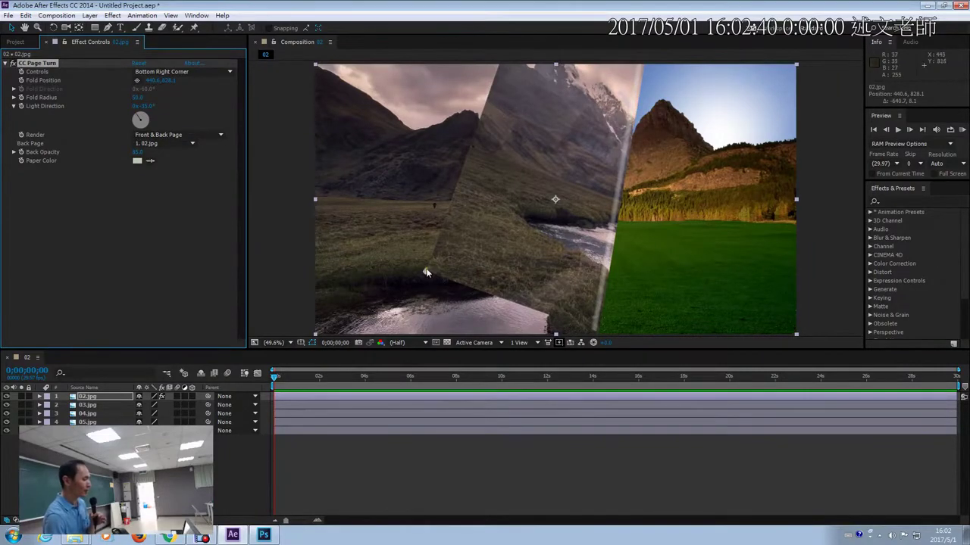
left_click_drag(425, 270, 455, 256)
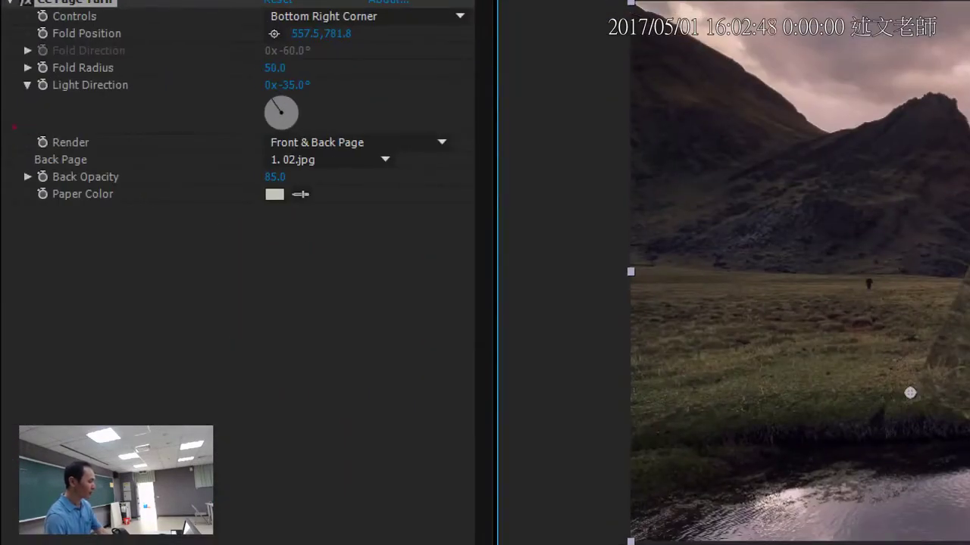
left_click_drag(29, 128, 407, 149)
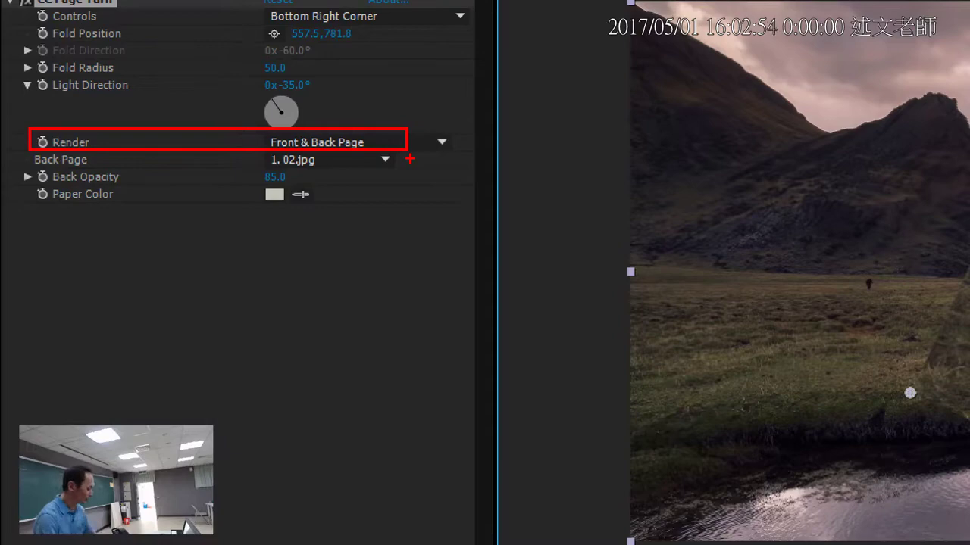
key("e")
mouse_move(21, 151)
left_mouse_down()
mouse_move(145, 172)
mouse_move(361, 174)
left_mouse_up()
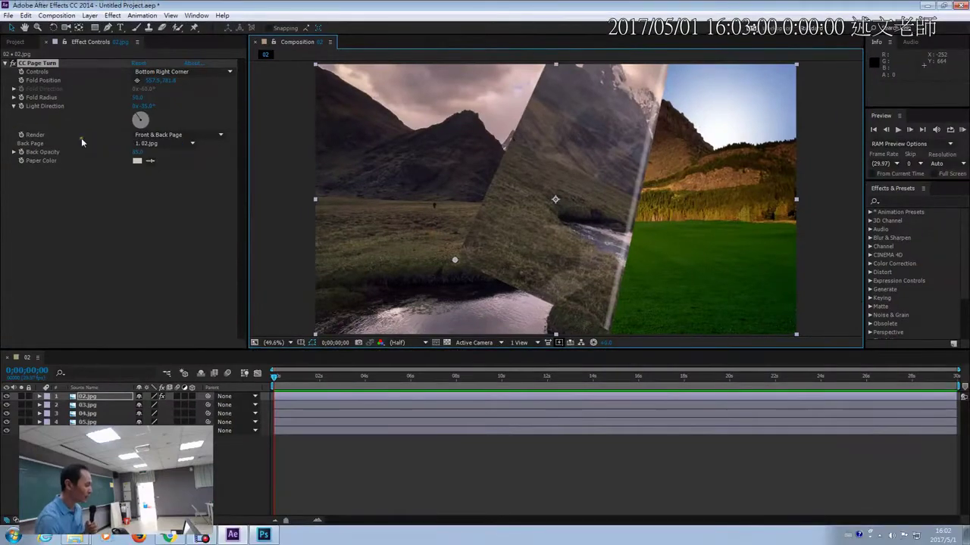
Step: Set the page turn's Back Page to 2. 03.jpg and move the fold point to about 295.5, 818.1
left_click(328, 161)
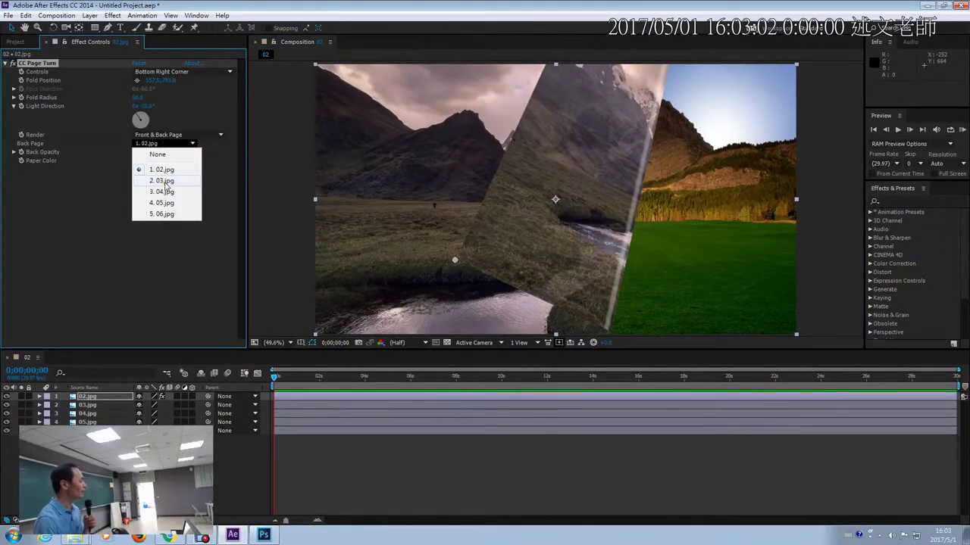
left_click(167, 181)
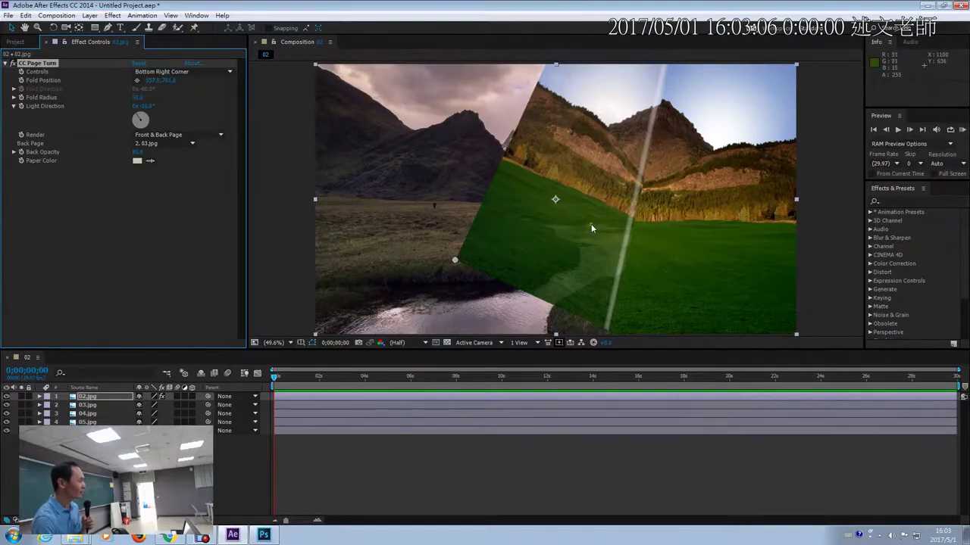
left_click_drag(457, 260, 483, 284)
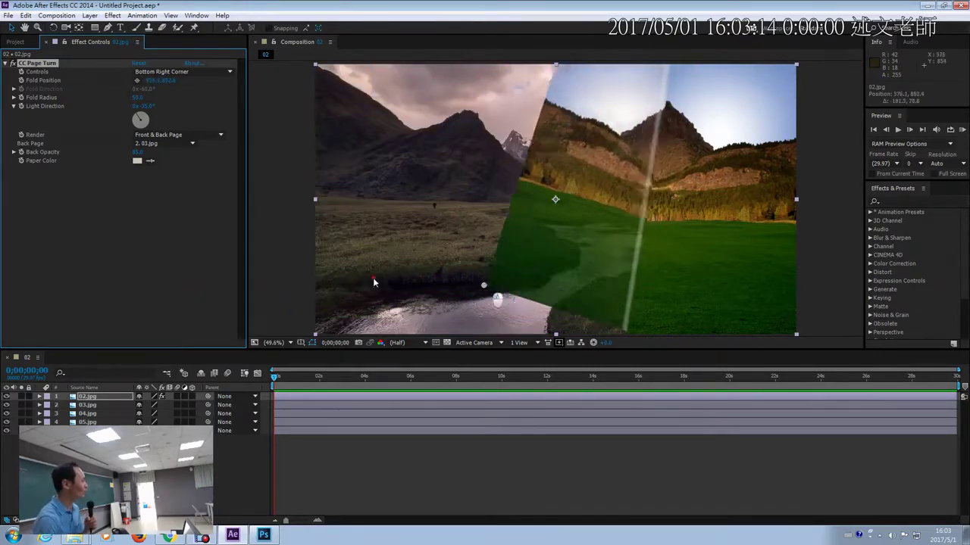
left_click_drag(373, 282, 389, 269)
Step: Raise the page turn's Back Opacity to 100
mouse_move(471, 208)
left_mouse_down()
mouse_move(584, 280)
mouse_move(614, 317)
left_mouse_up()
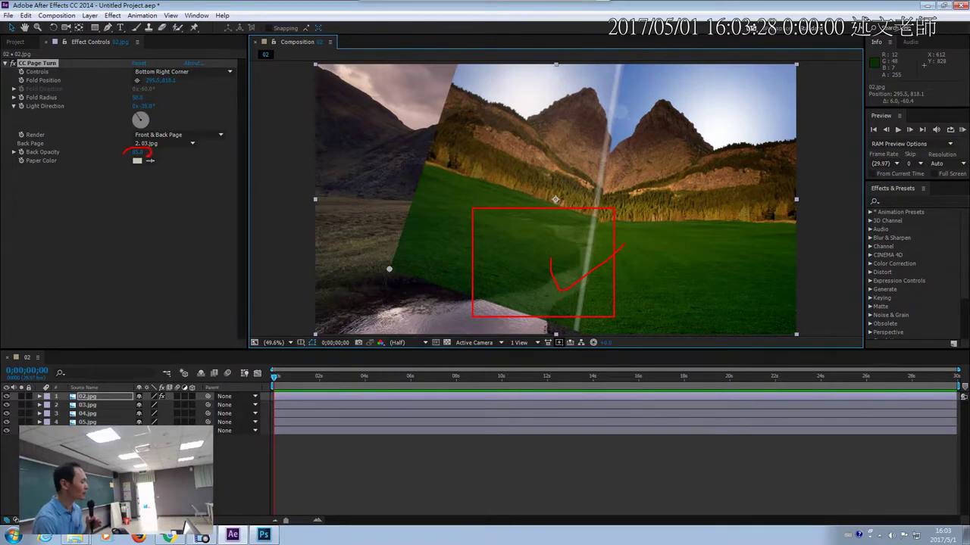
left_click_drag(27, 159, 19, 144)
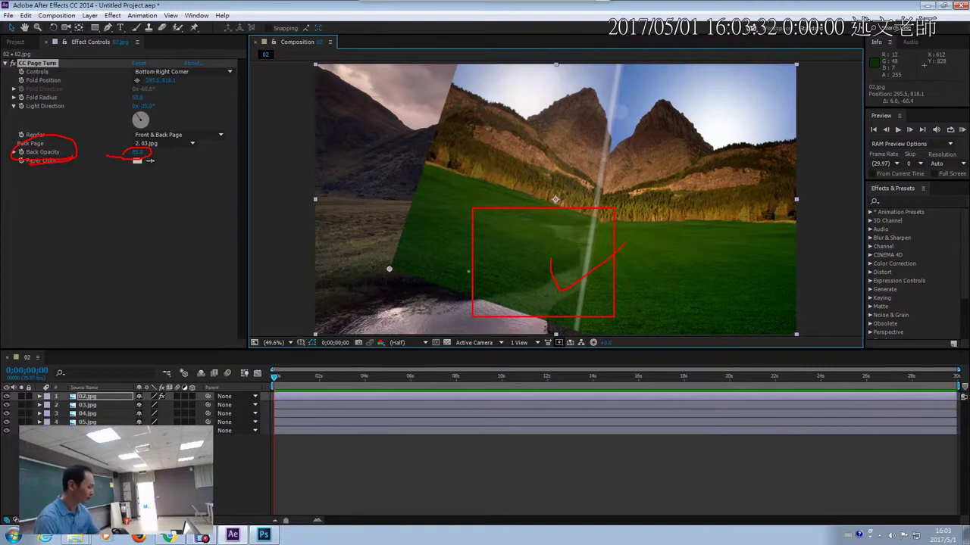
key("Escape")
left_click(13, 151)
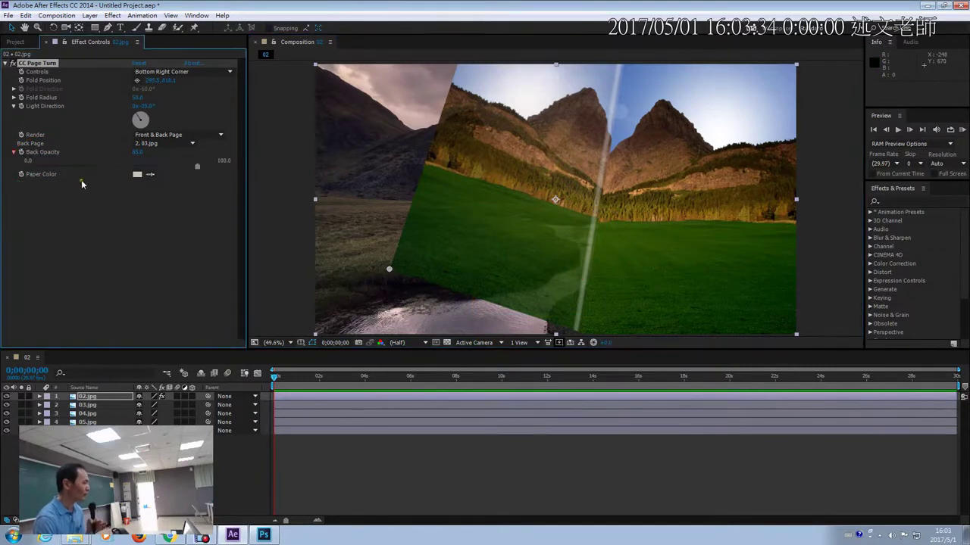
left_click_drag(197, 166, 227, 166)
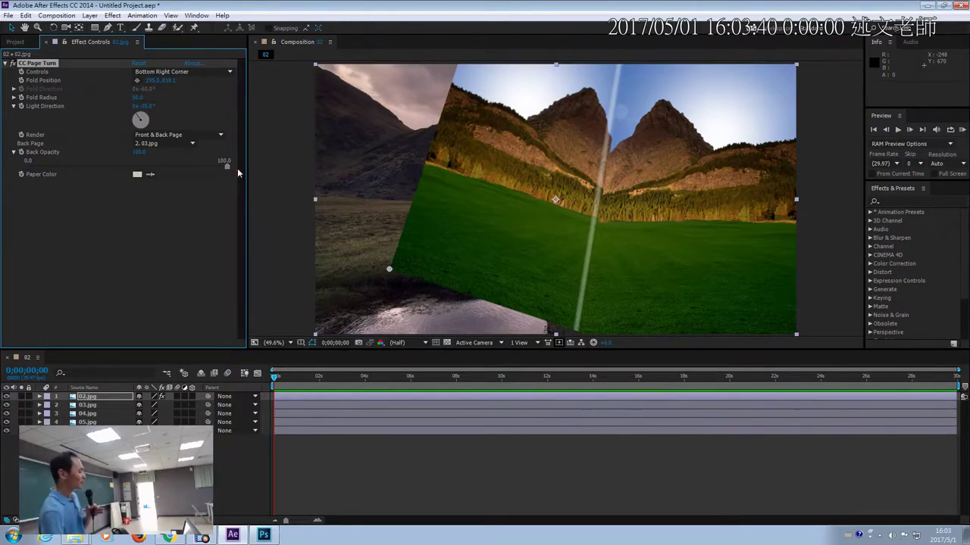
Step: Move the fold point to about 279.4, 900.7, and view the Paper Color picker, cancelling it without a change
left_click_drag(390, 268, 385, 300)
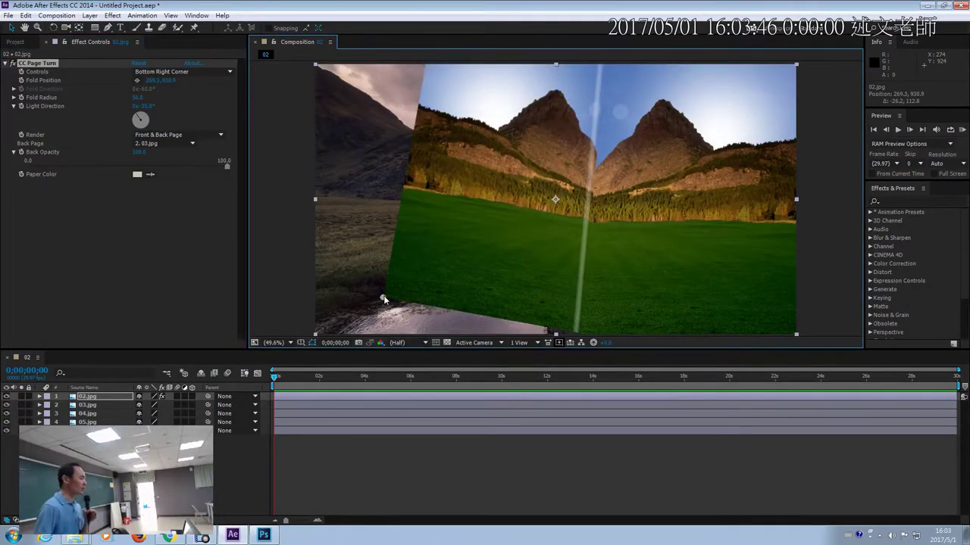
mouse_move(384, 299)
left_mouse_down()
mouse_move(427, 283)
mouse_move(385, 289)
left_mouse_up()
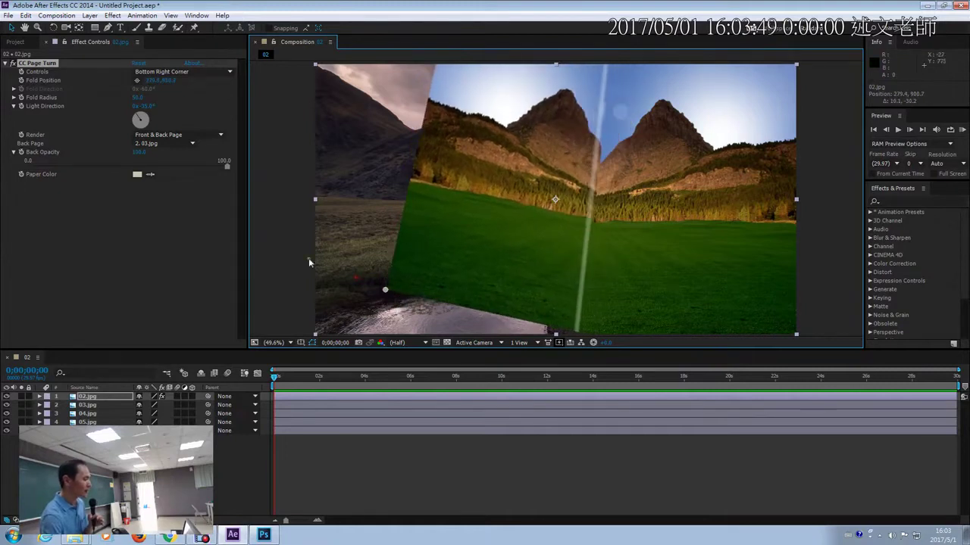
left_click(138, 175)
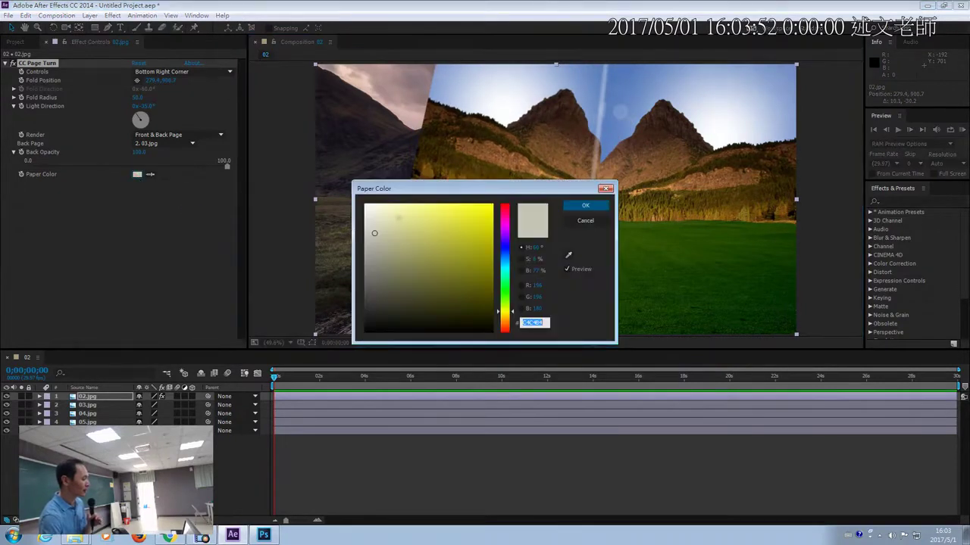
left_click(585, 221)
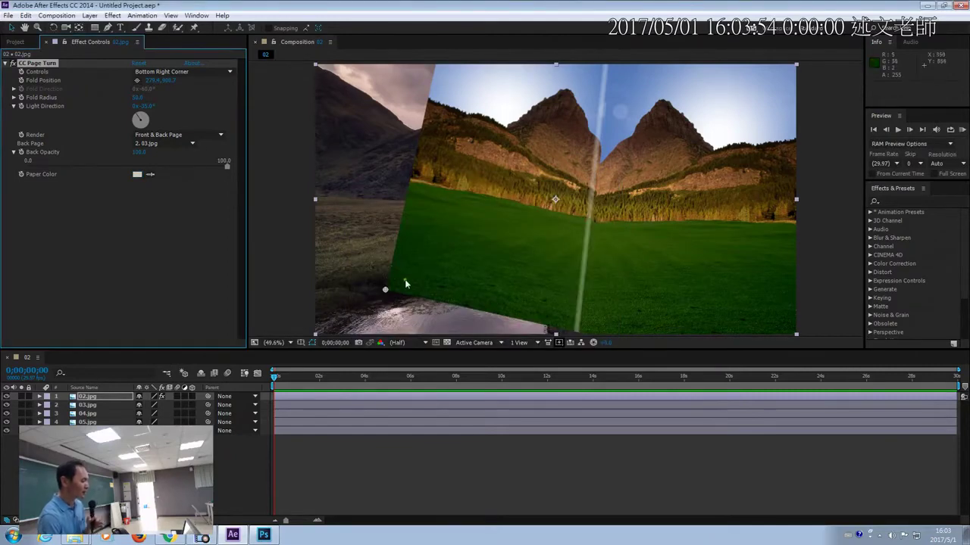
Step: Place the fold point at the image's bottom-right corner, about 1909.5, 1057.8, and enable Fold Position keyframing at 0;00;00;00
left_click_drag(385, 289, 772, 142)
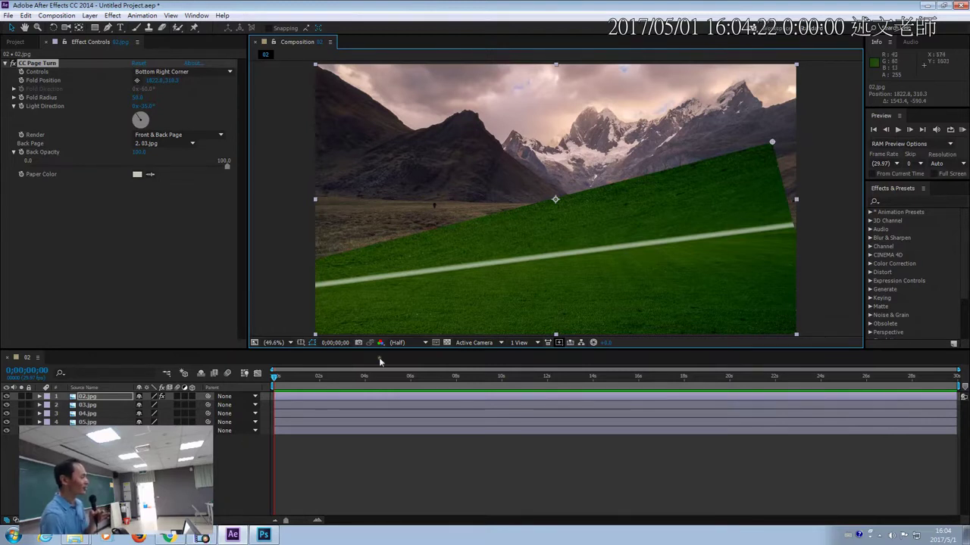
left_click_drag(773, 142, 793, 328)
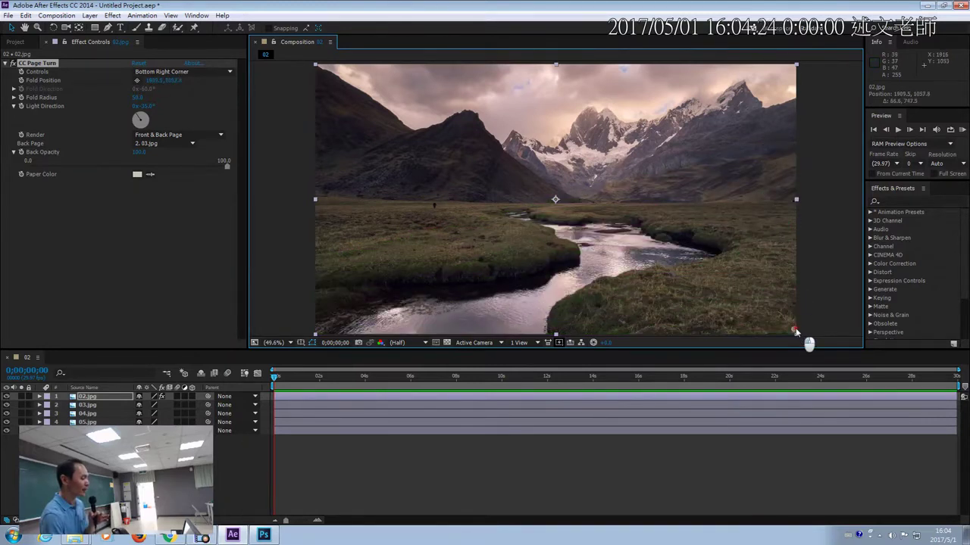
left_click(21, 81)
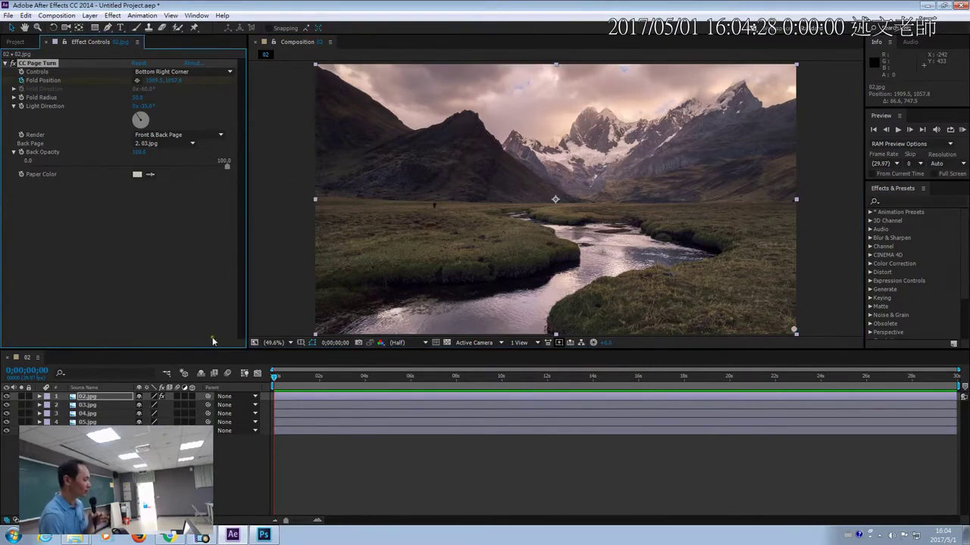
Step: At 0;00;04;02, keyframe the fold point far beyond the image's left edge, at about -1262.0, 1182.8
left_click_drag(274, 385, 342, 381)
left_click_drag(468, 389, 367, 392)
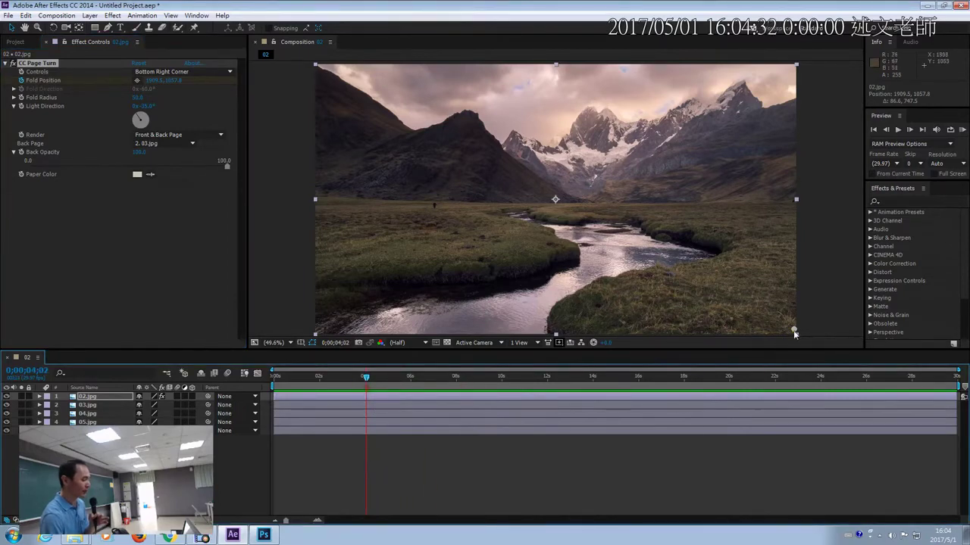
left_click_drag(794, 330, 3, 364)
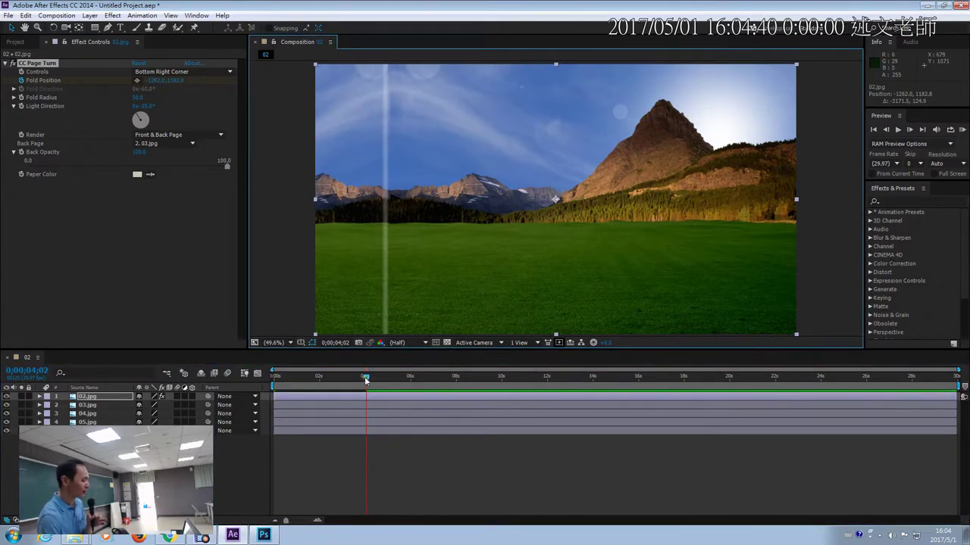
Step: At 0;00;05;04, copy the CC Page Turn effect with its keyframes from 02.jpg onto the 03.jpg layer
left_click_drag(366, 377, 392, 380)
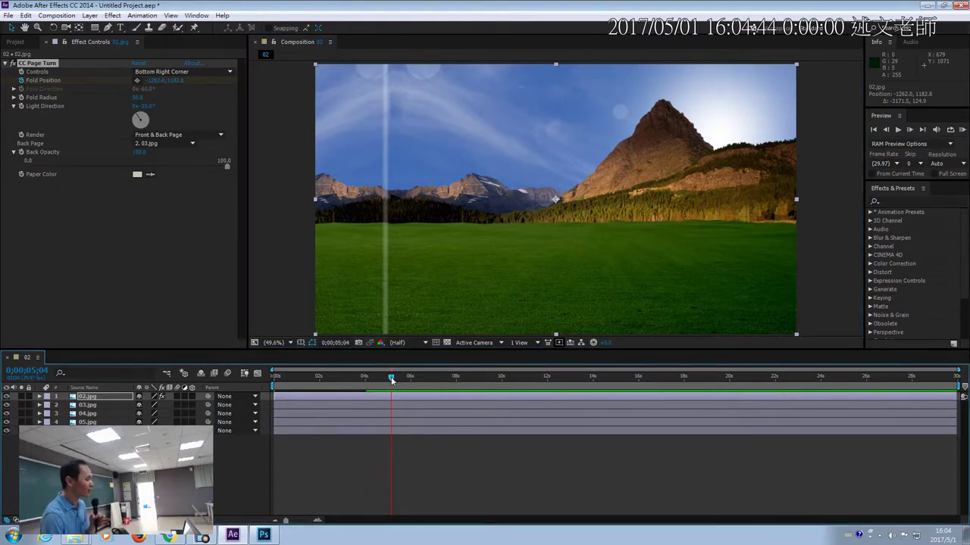
left_click(52, 64)
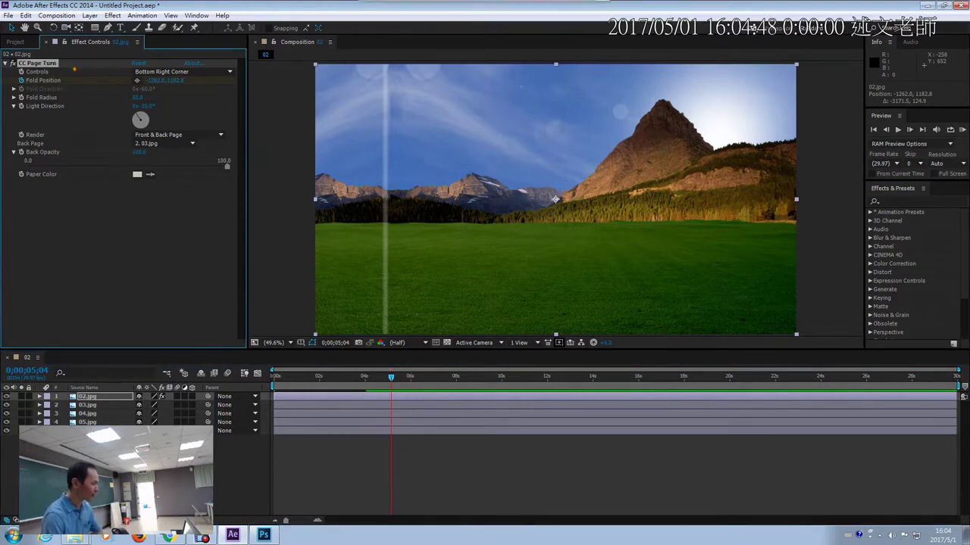
mouse_move(76, 63)
left_mouse_down()
mouse_move(100, 99)
mouse_move(258, 166)
mouse_move(574, 192)
mouse_move(557, 214)
left_mouse_up()
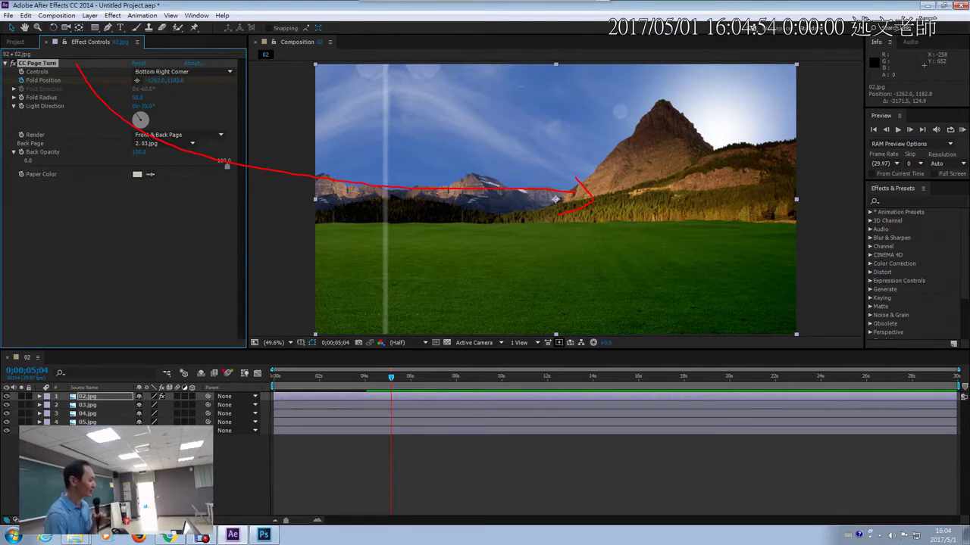
left_click_drag(80, 397, 114, 366)
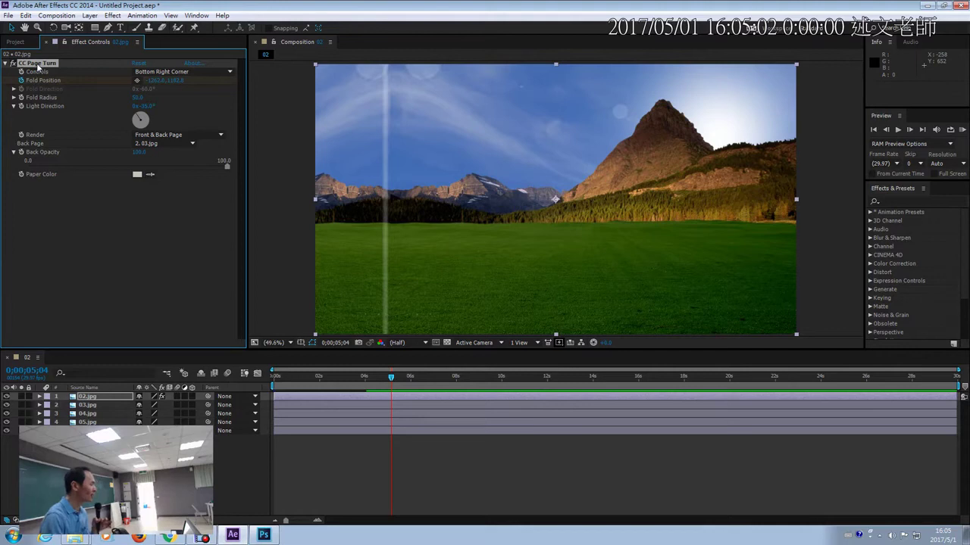
left_click(88, 405)
key("ctrl+v")
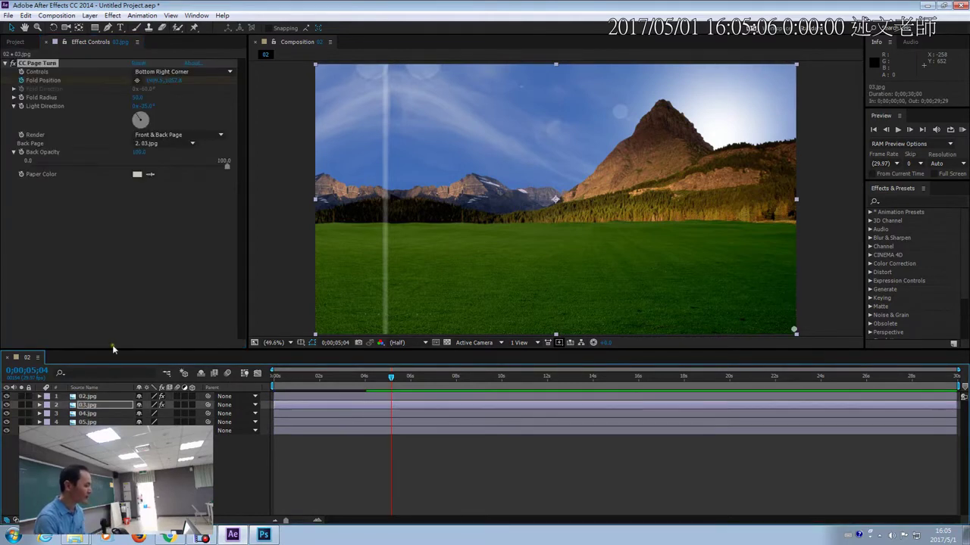
Step: Scrub to 0;00;07;03 to check the second page turn and return to the CC Page Turn settings of 03.jpg
left_click_drag(390, 376, 435, 379)
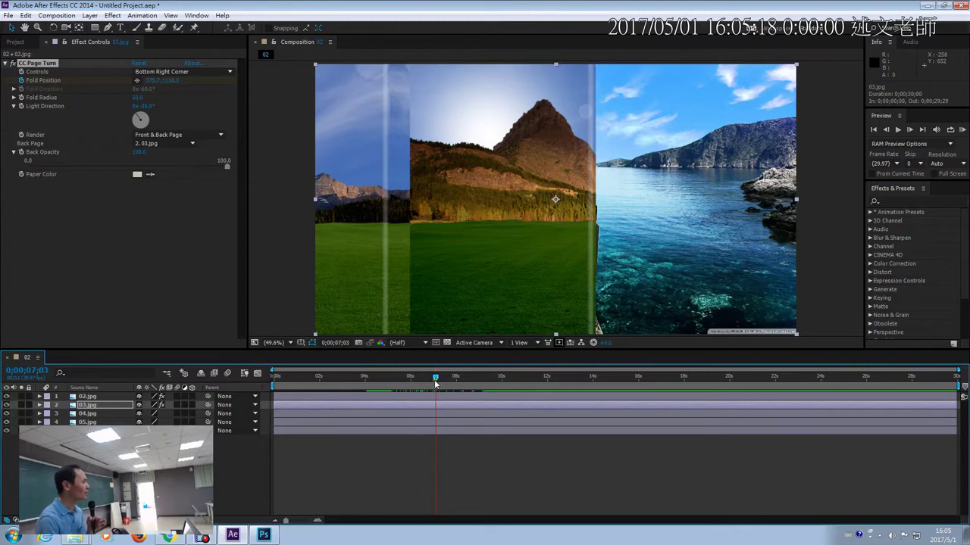
left_click(59, 98)
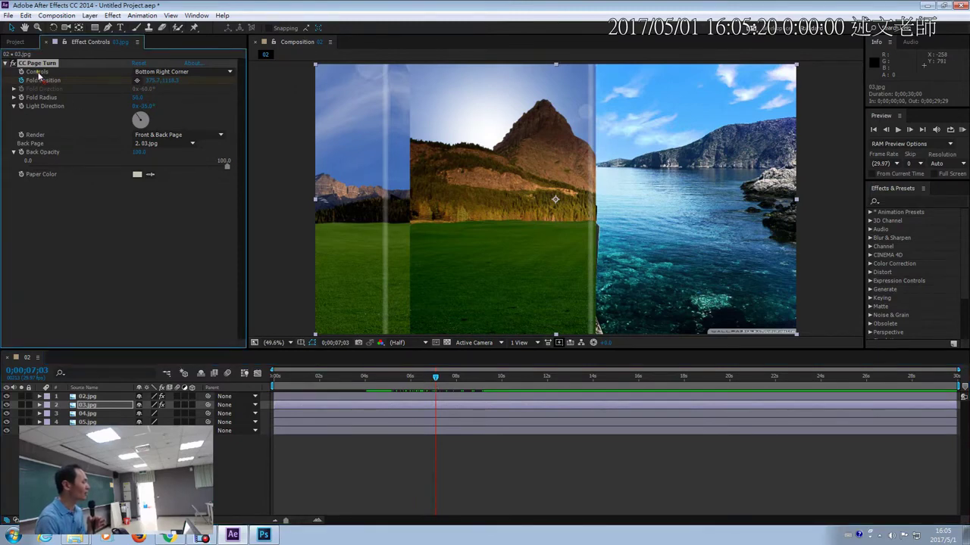